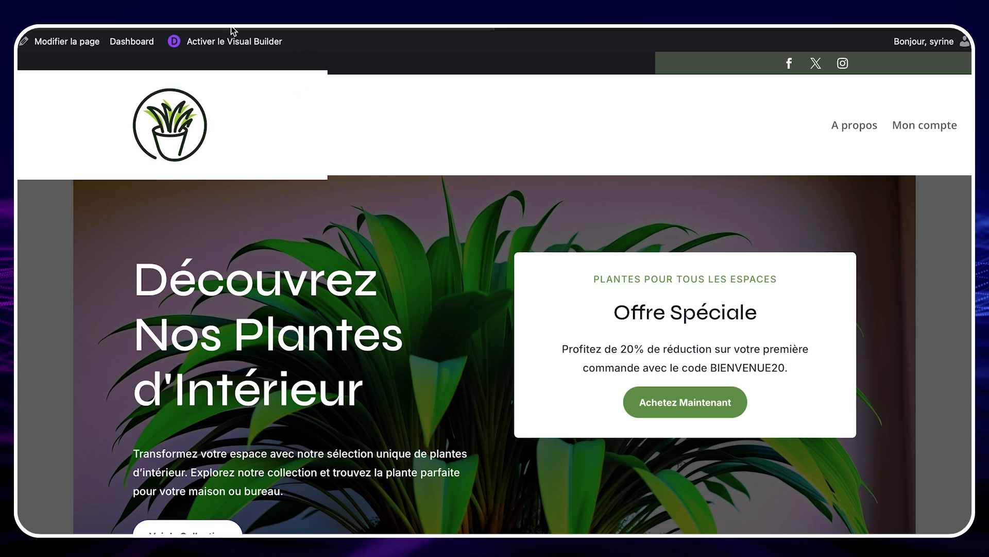
Step: Search all available applications for "pixel" and activate the Divi Pixel application
click(139, 44)
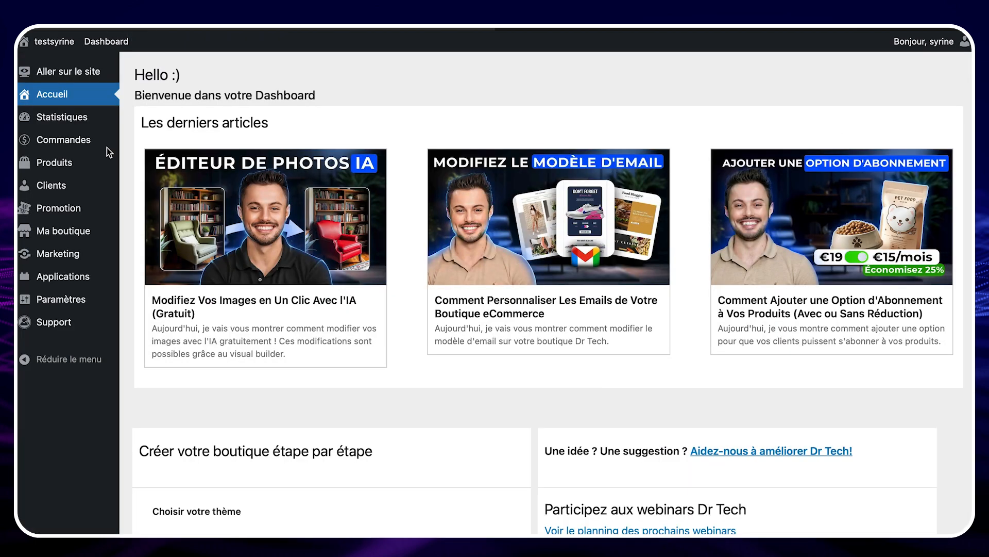
mouse_move(72, 278)
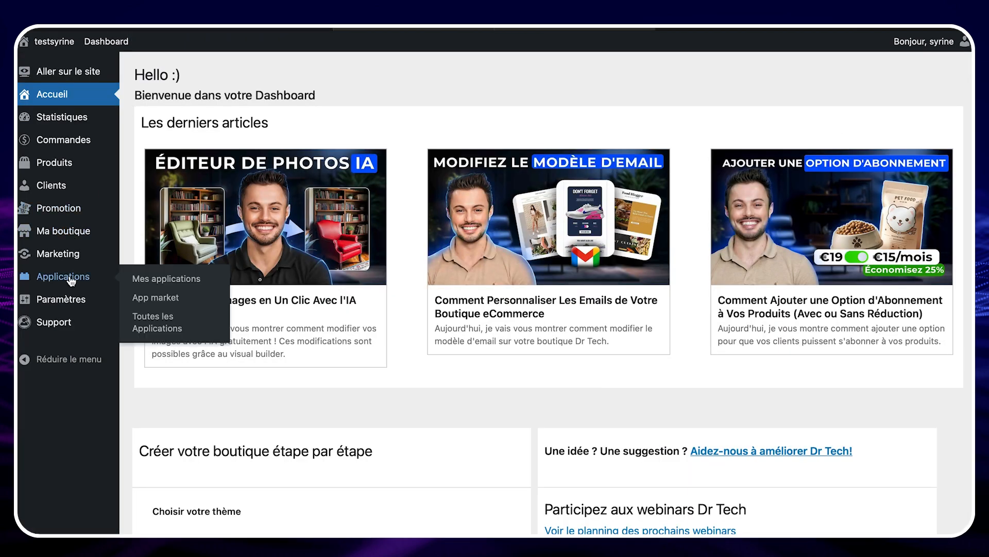
click(189, 331)
click(805, 85)
text(pixel)
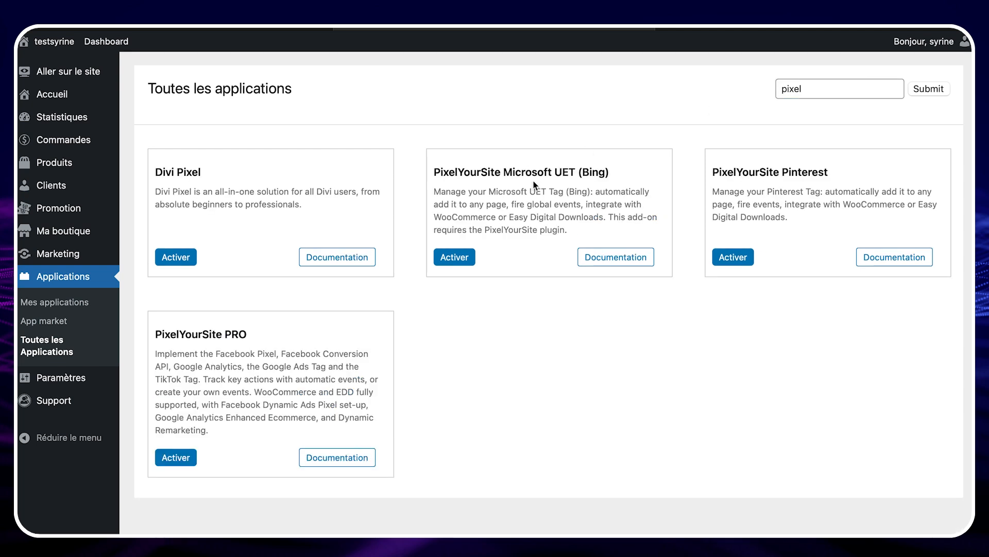
click(178, 260)
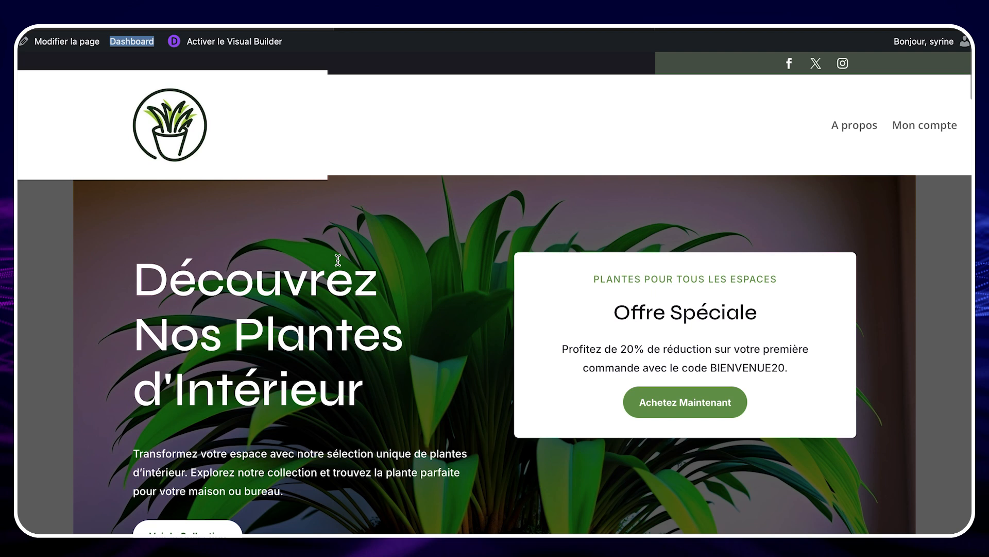
Step: Activate the Visual Builder on the home page and insert a normal section between the services and Témoignages sections
scroll(338, 260, down, 1)
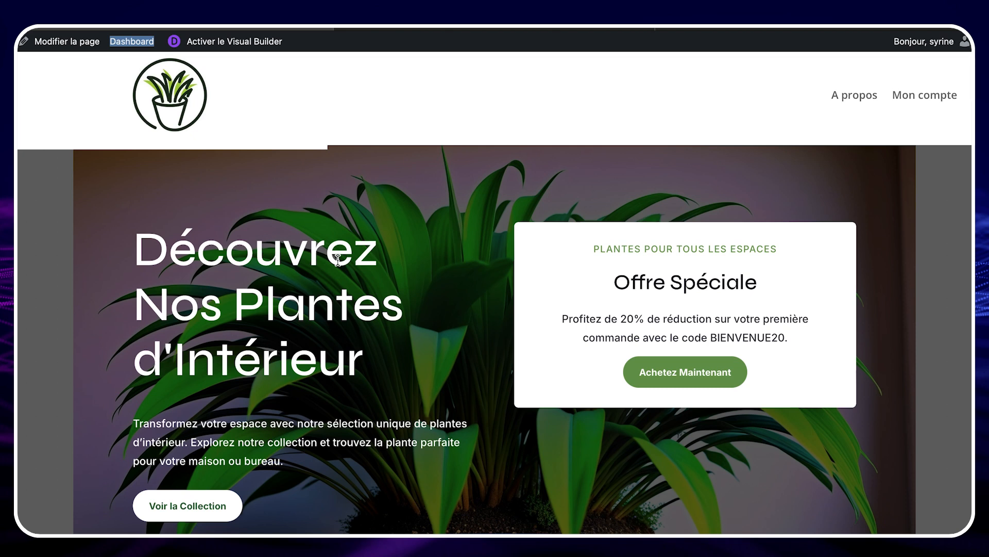
click(235, 41)
scroll(462, 224, down, 1)
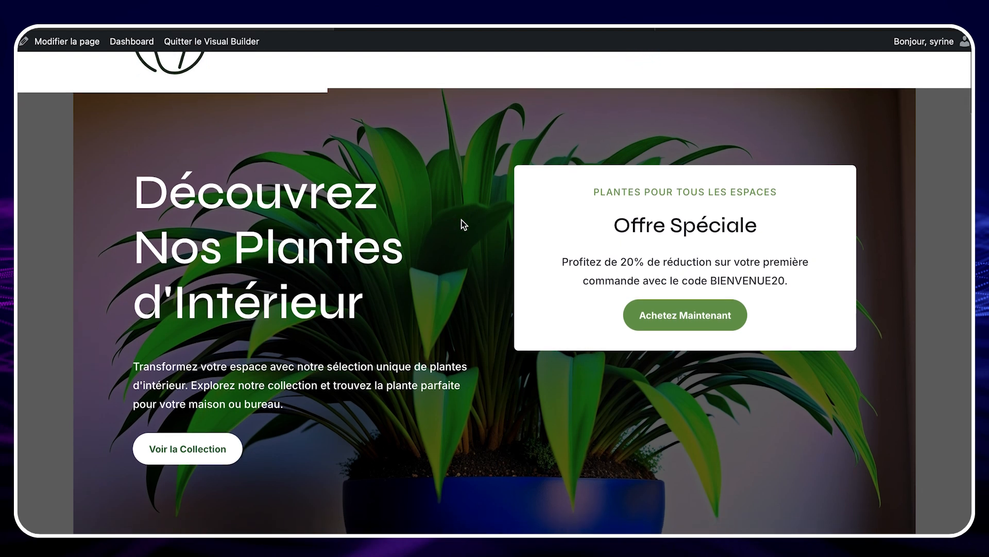
scroll(463, 224, down, 10)
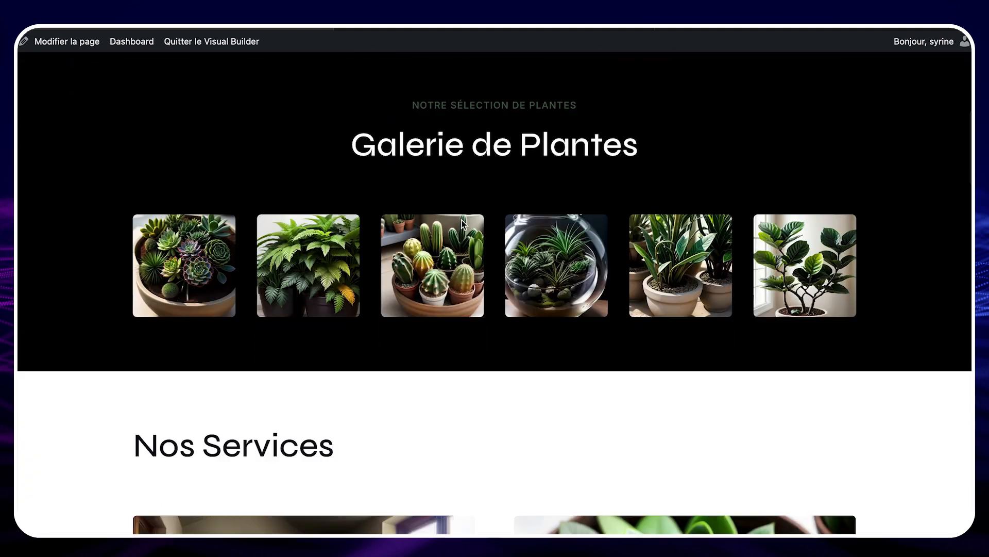
scroll(462, 219, down, 10)
click(498, 273)
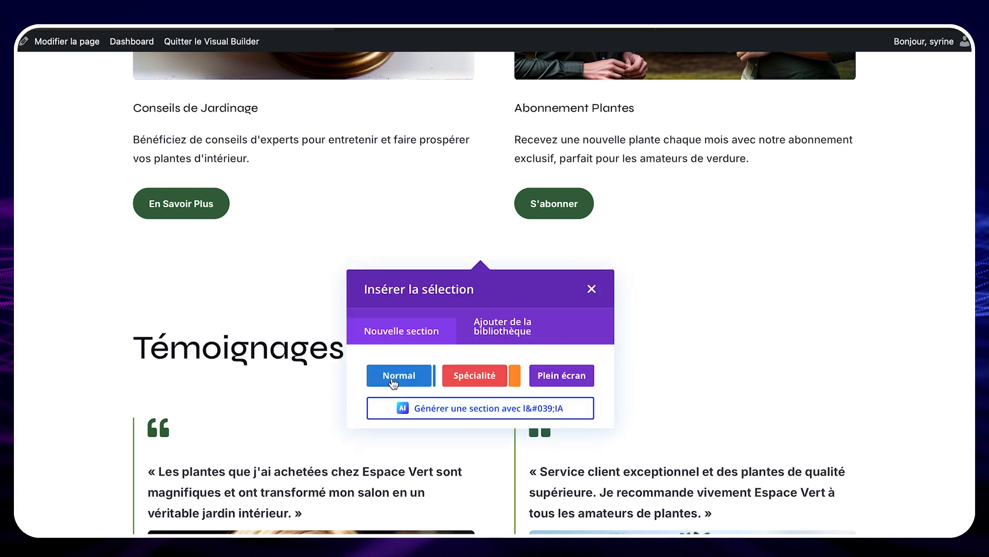
click(392, 381)
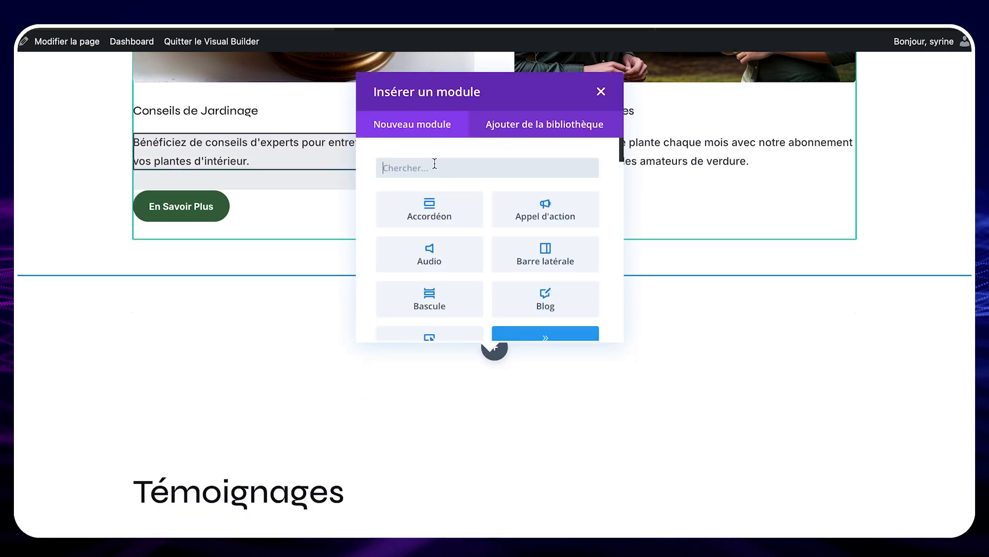
Step: Find the Pixel Image Hotspot module and insert it into the new section
click(434, 166)
text(pixel image h)
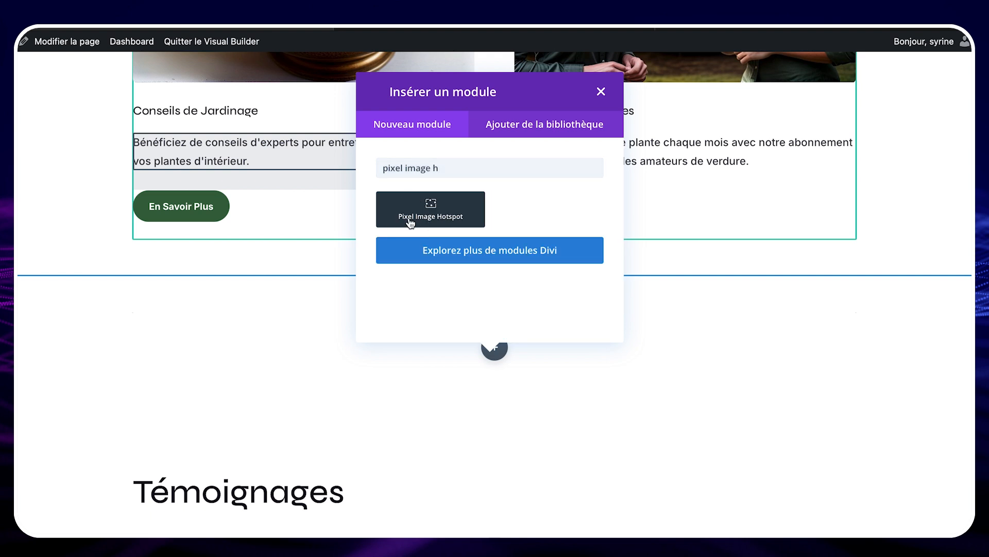
click(410, 221)
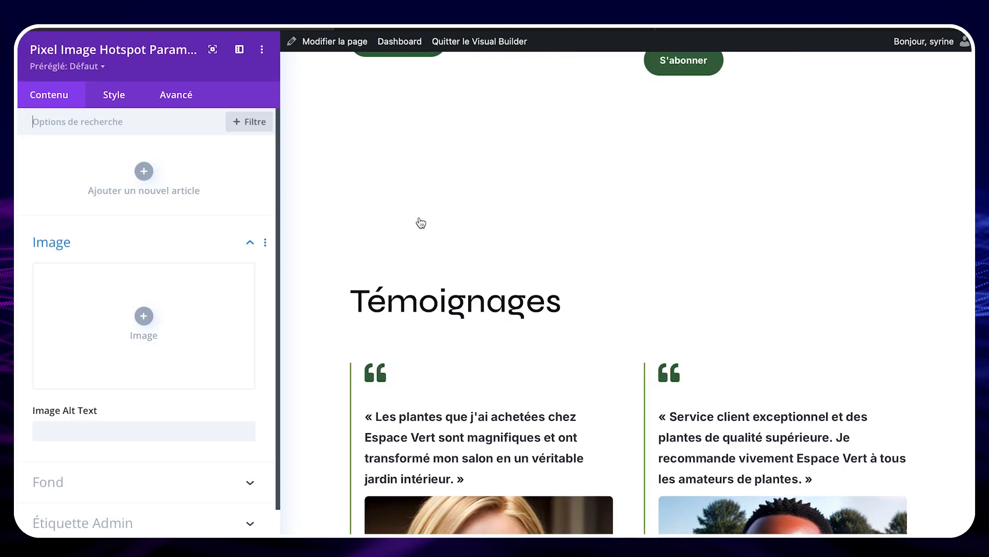
Step: Set the hotspot module's image to the media library photo of potted trees on a window ledge
click(143, 319)
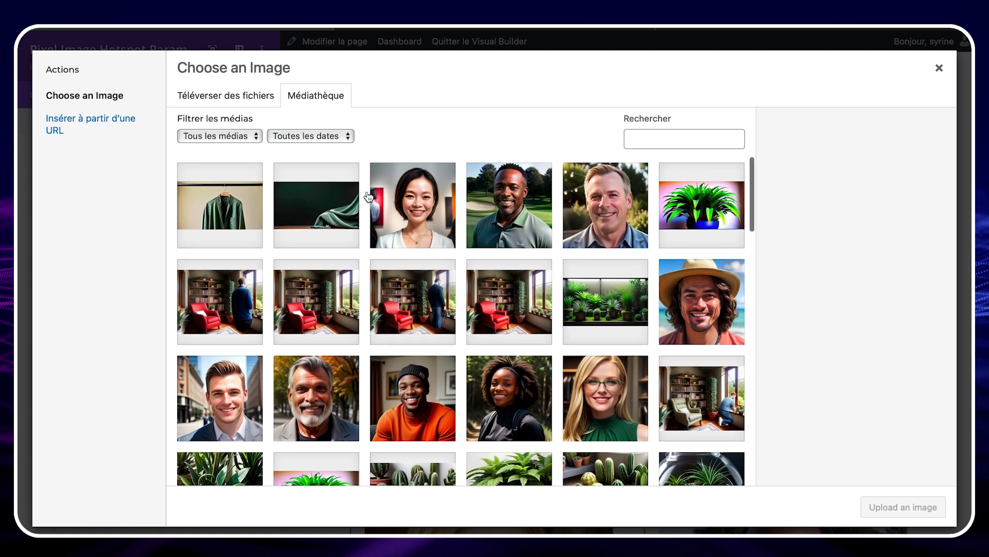
click(249, 99)
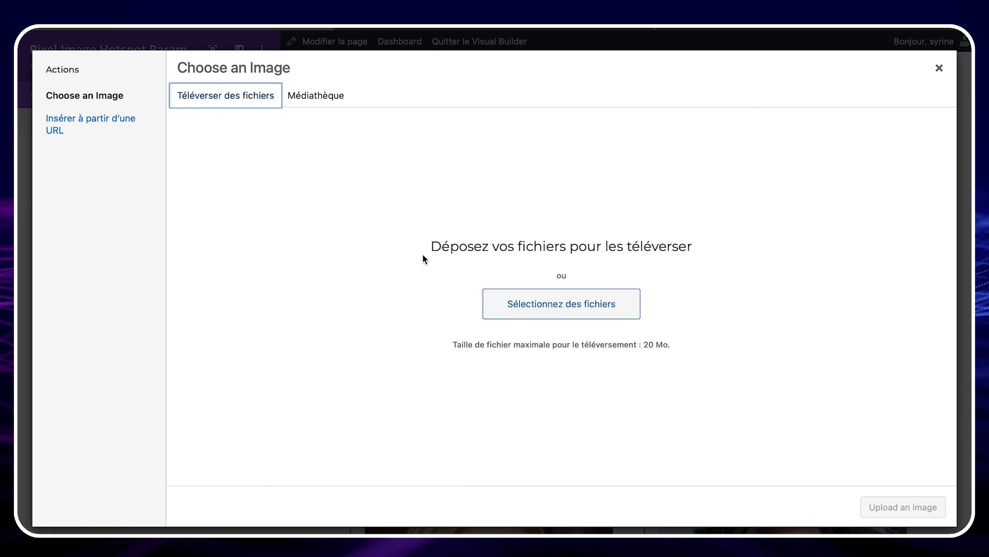
click(314, 101)
click(412, 298)
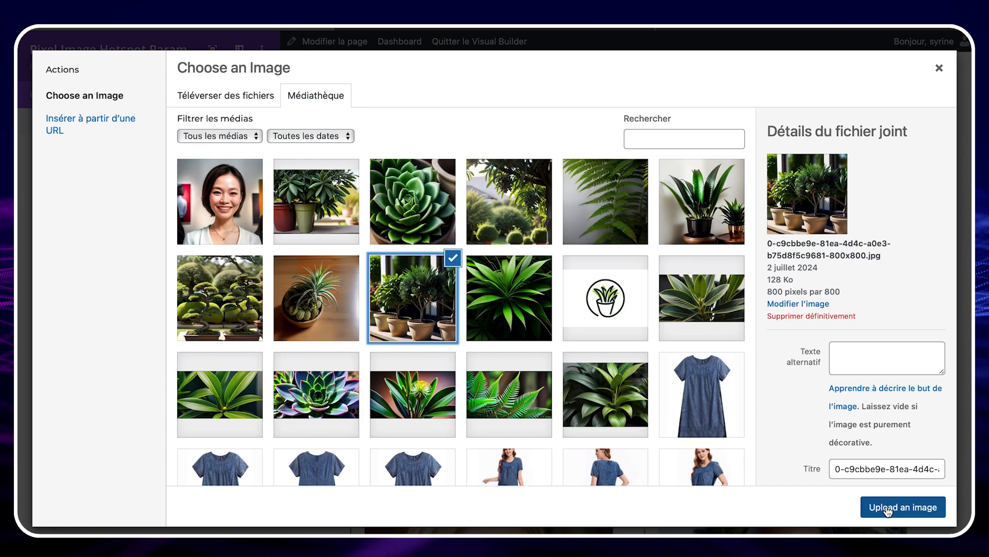
click(887, 508)
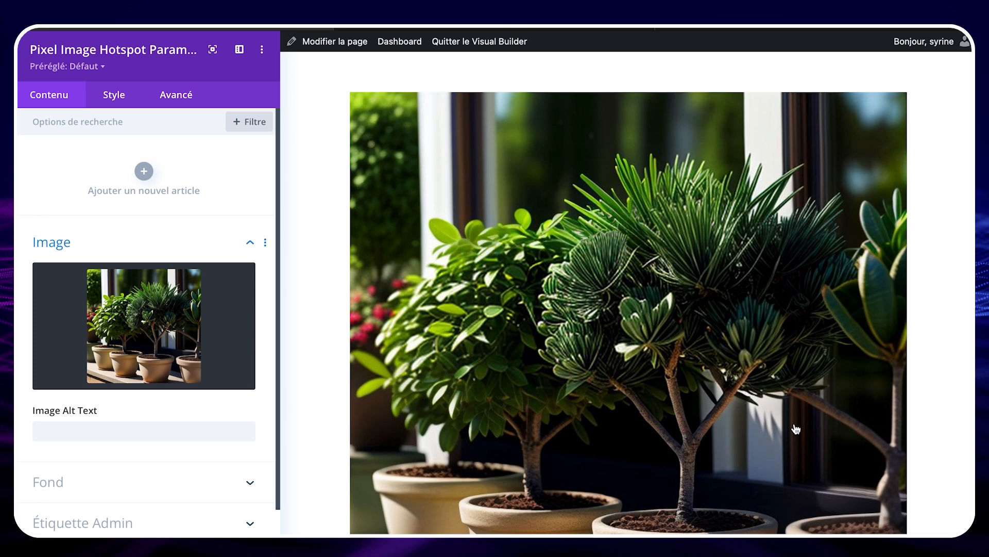
Step: Add a hotspot item with the admin label "Pin noir du Japon" and enable its custom icon with the up arrow
click(144, 172)
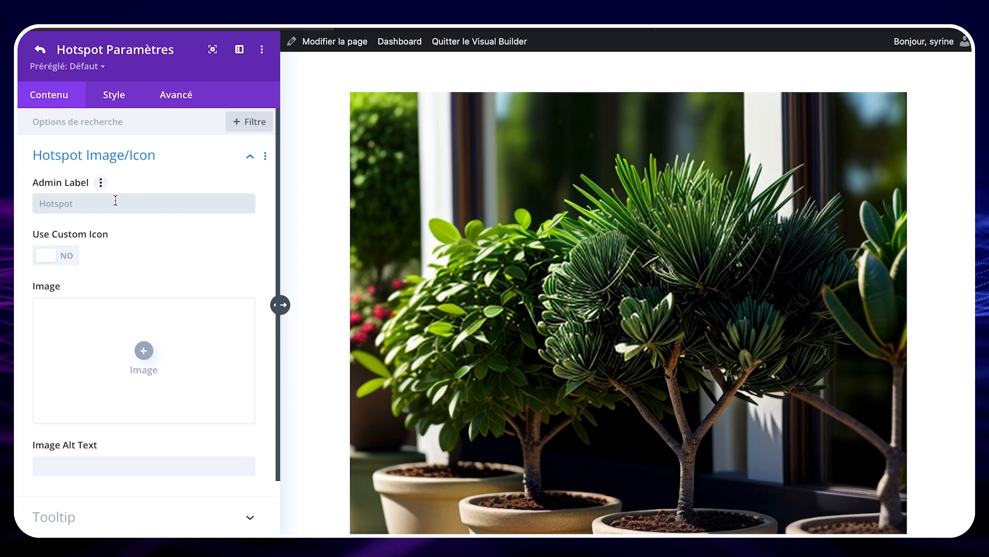
click(116, 203)
text(Pin noir du Japon)
scroll(144, 258, down, 2)
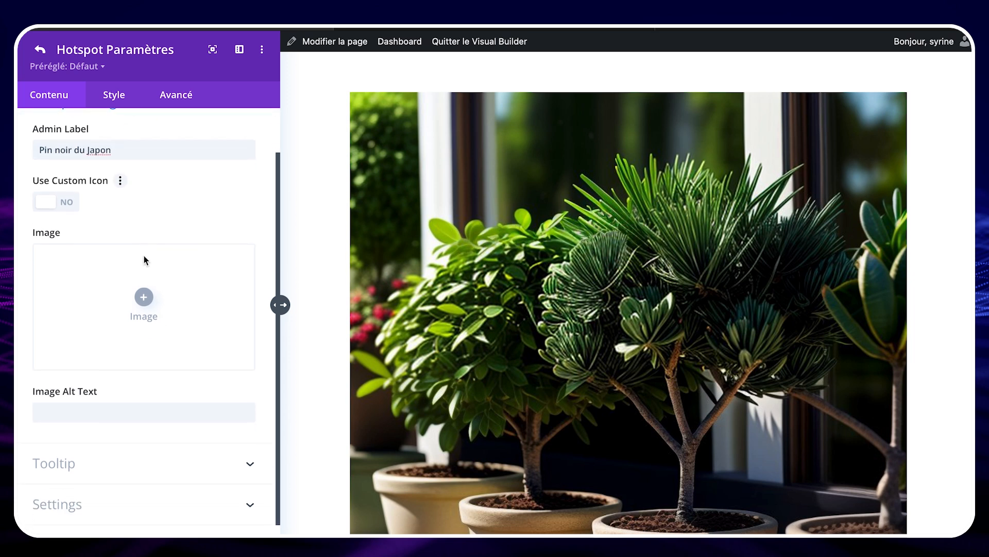
click(52, 204)
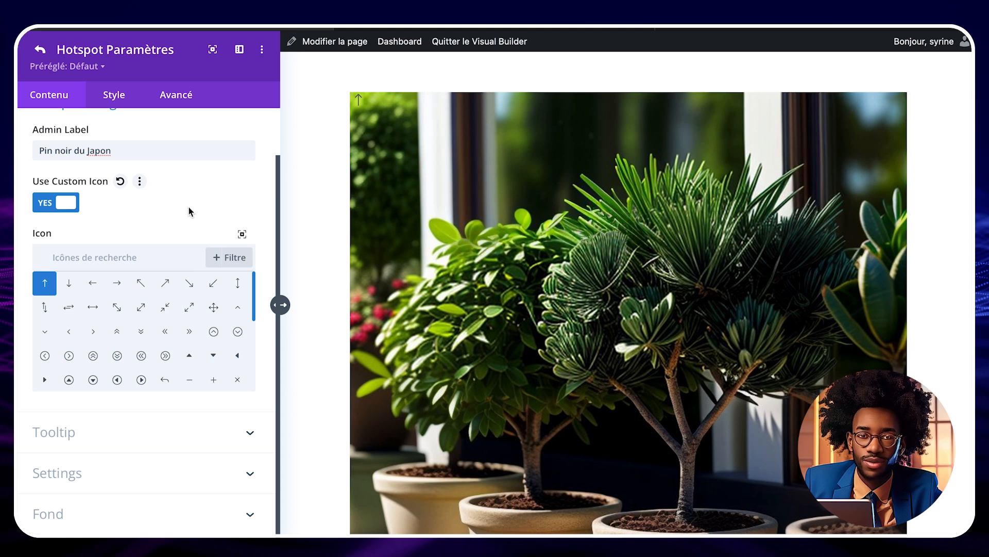
Step: Set the hotspot's icon color to white and save the hotspot settings
click(116, 96)
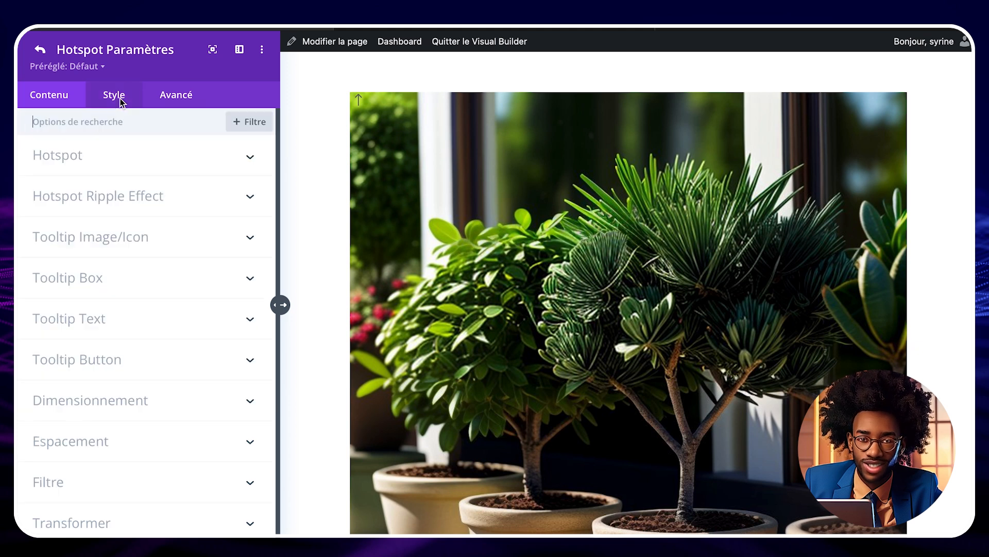
click(130, 158)
click(101, 212)
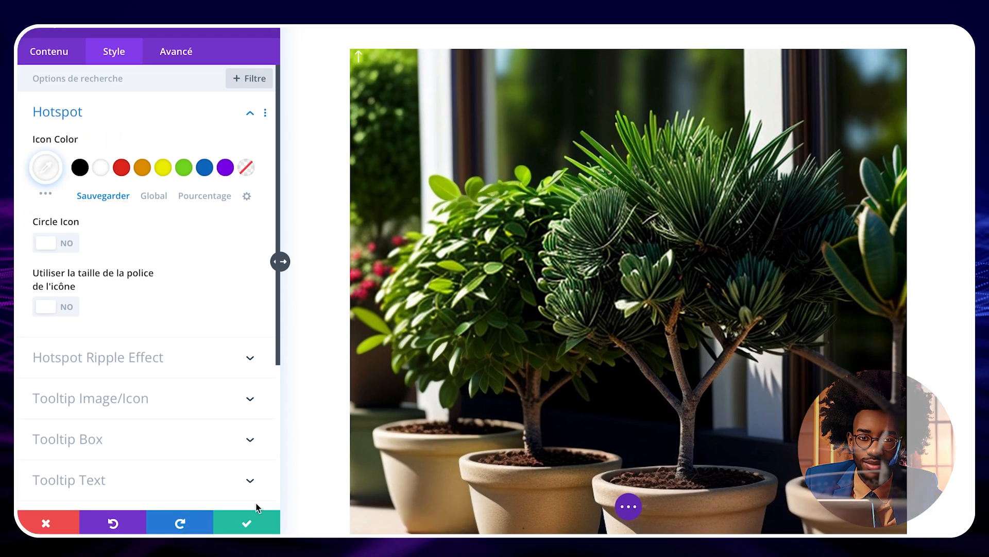
click(258, 521)
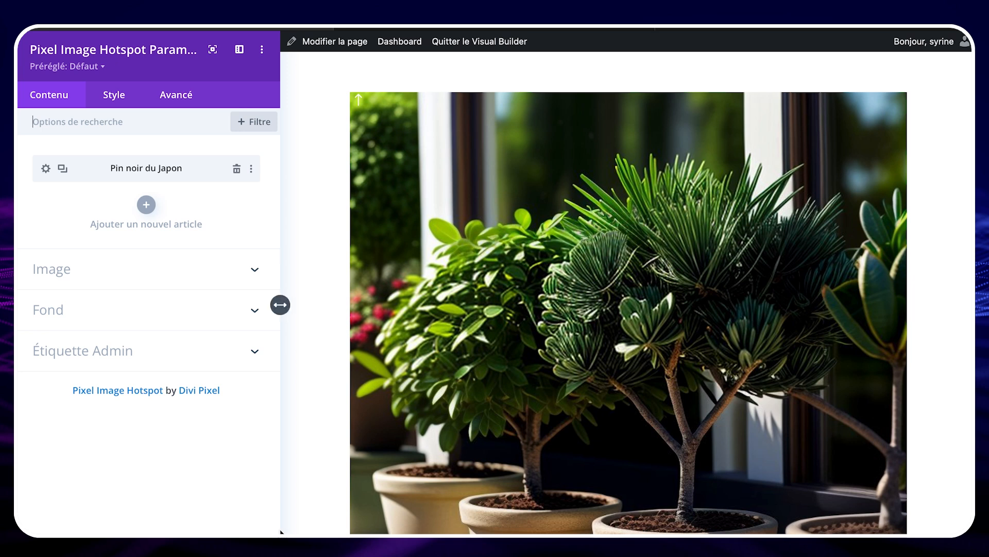
Step: Place the Pin noir du Japon hotspot at 56% vertical and 58% horizontal position on the image
click(46, 168)
click(136, 525)
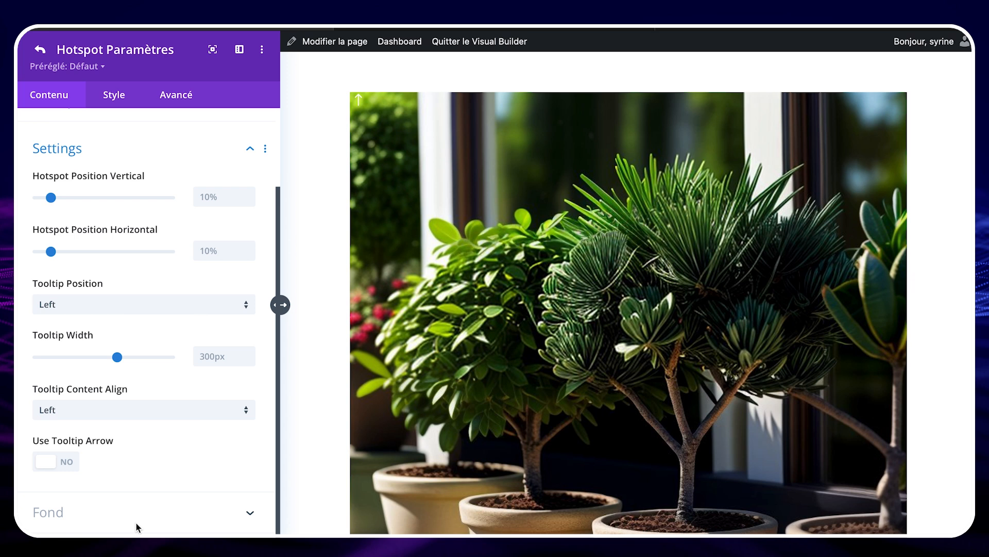
drag(51, 197, 111, 198)
drag(50, 251, 114, 252)
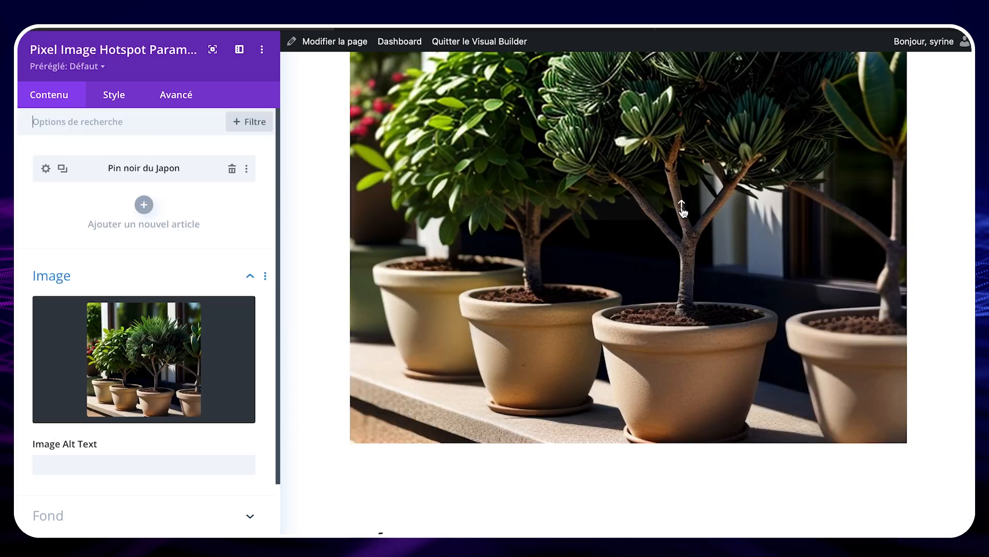
Step: Preview the hotspot's tooltip on the image, reopen the hotspot's settings and set the tooltip position to Top
mouse_move(682, 210)
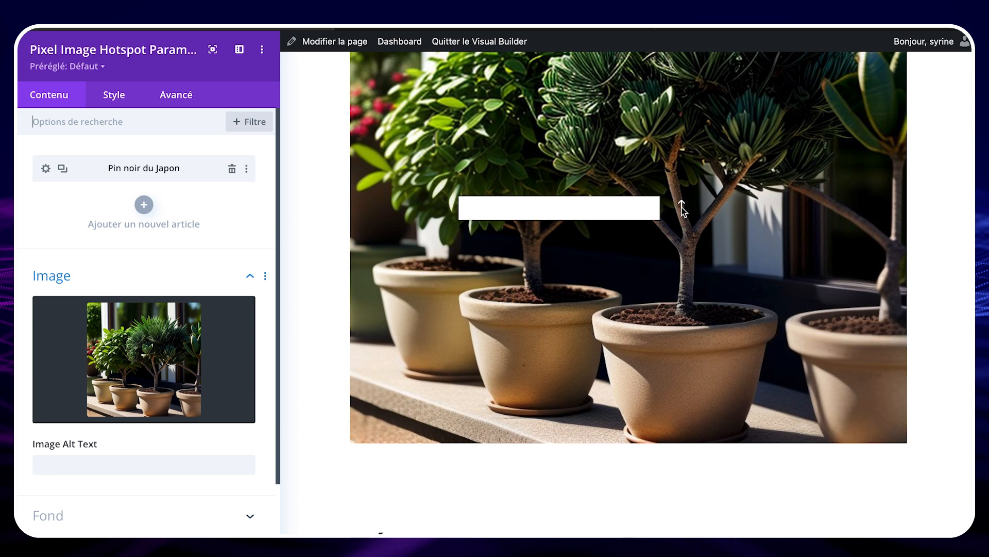
click(682, 207)
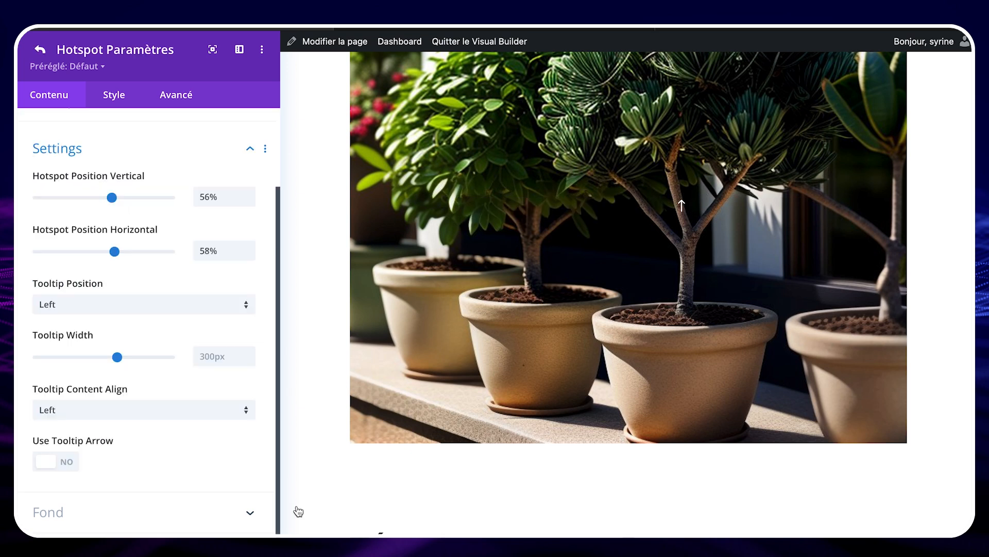
click(106, 304)
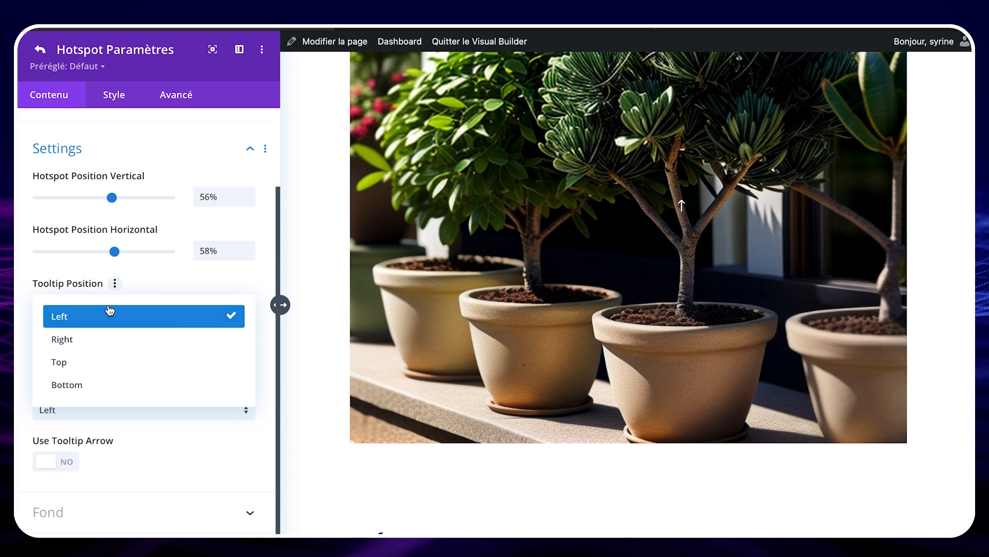
click(102, 361)
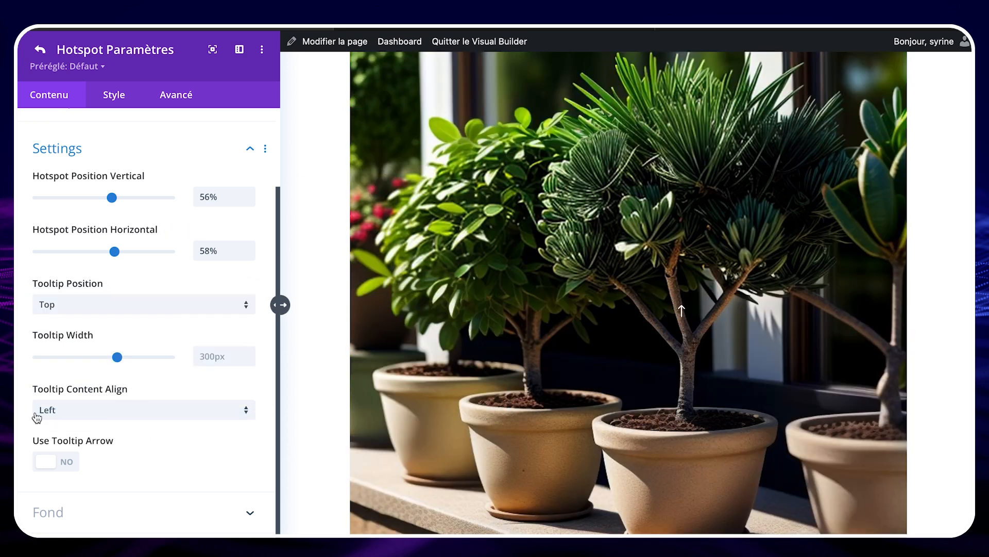
click(62, 461)
scroll(62, 459, down, 2)
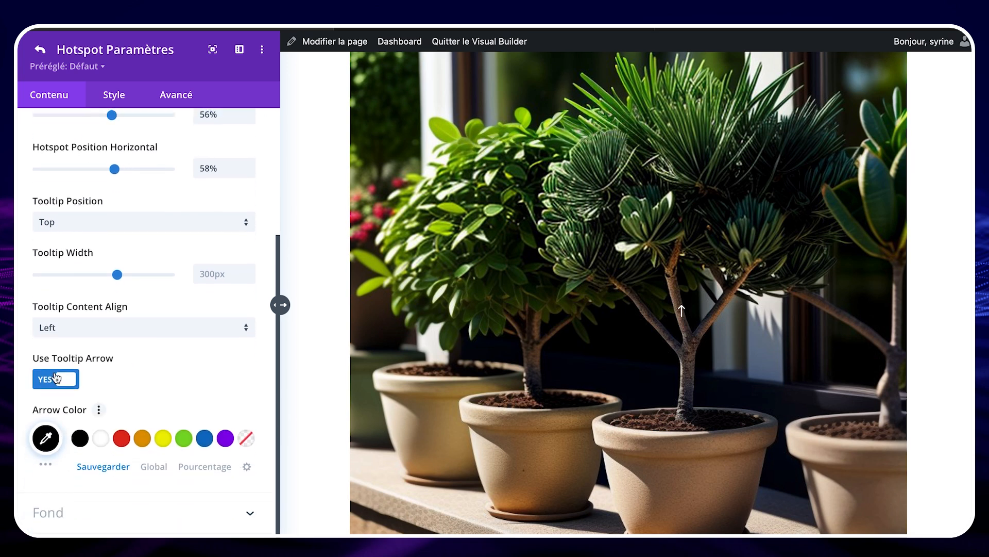
click(56, 379)
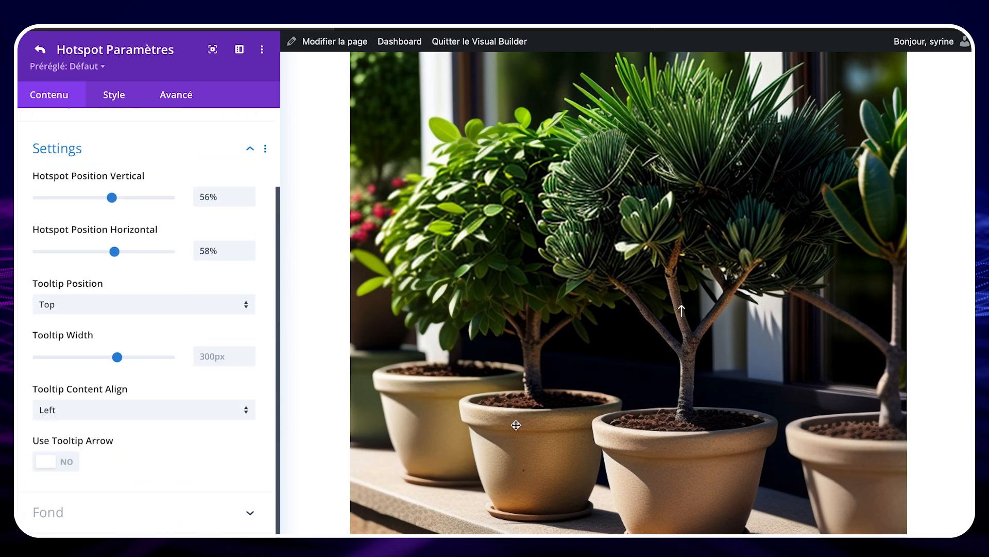
Step: Enable the circle around the hotspot's icon and set the circle color to black (#000000)
mouse_move(681, 315)
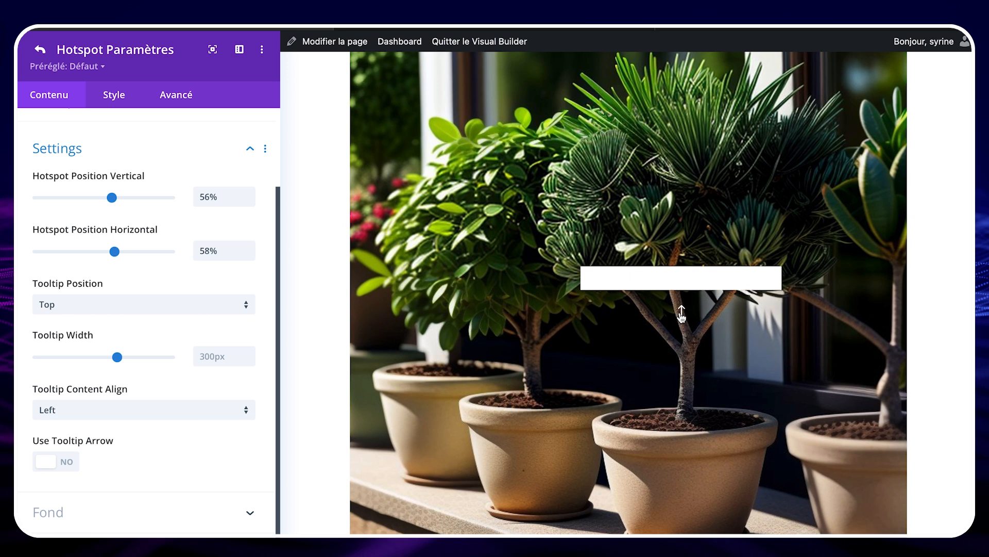
click(115, 101)
click(148, 159)
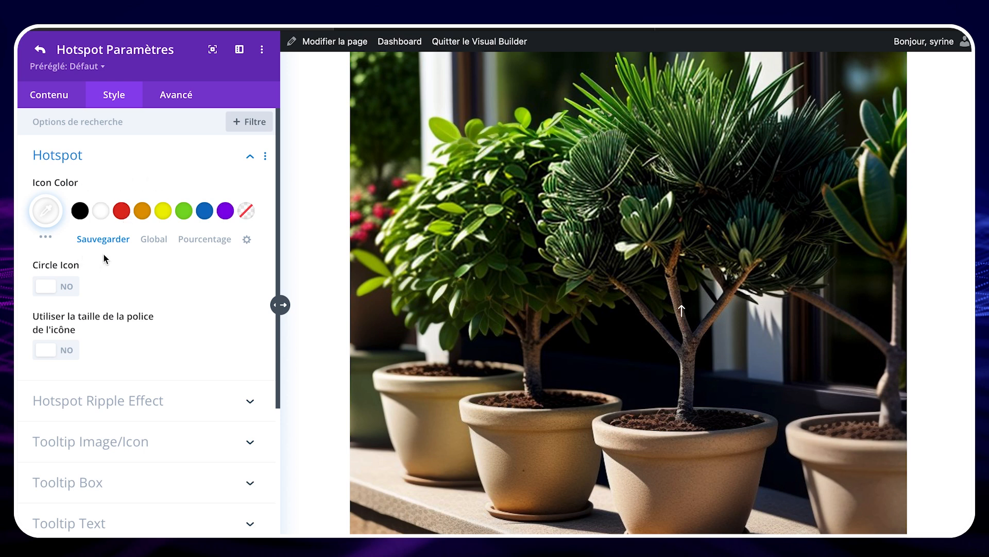
click(64, 293)
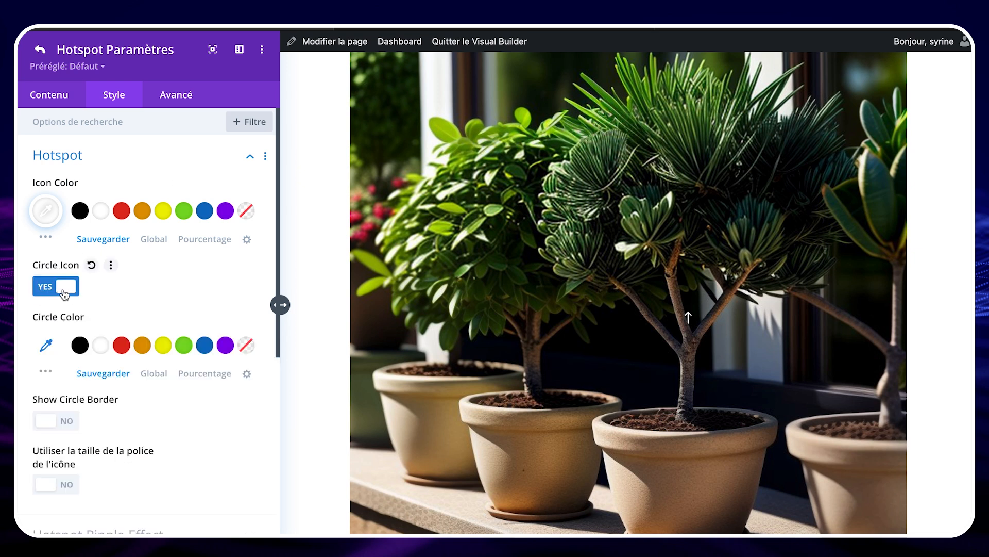
click(80, 345)
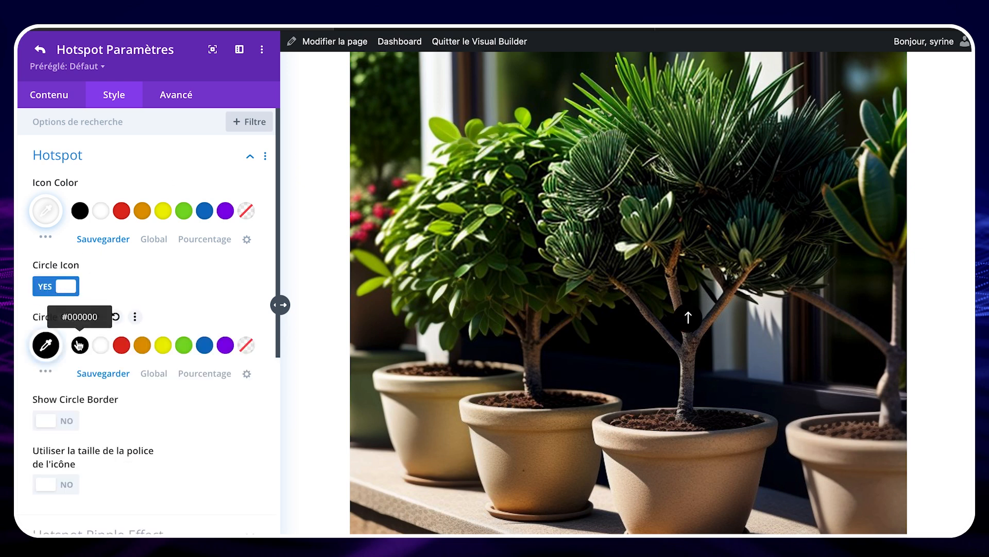
scroll(176, 417, down, 2)
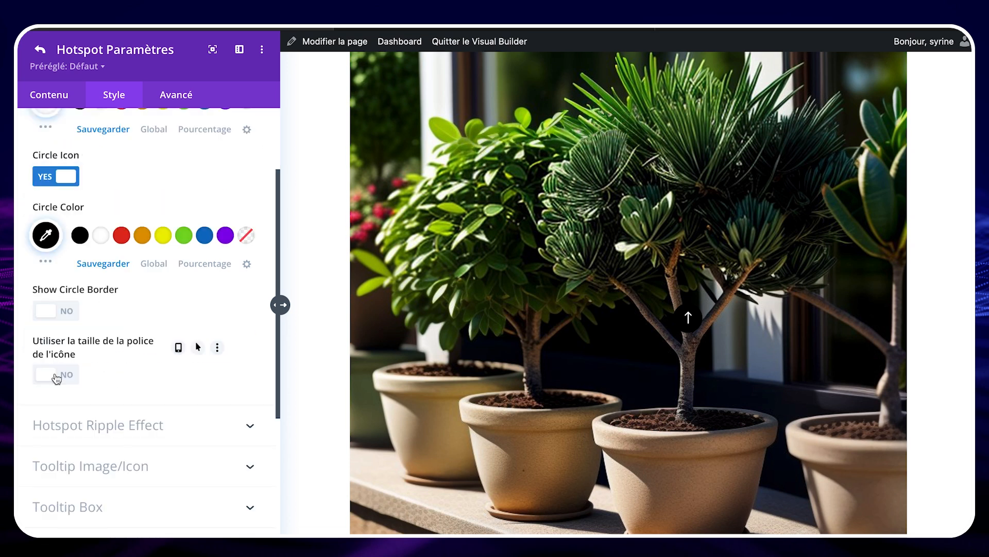
scroll(57, 379, down, 3)
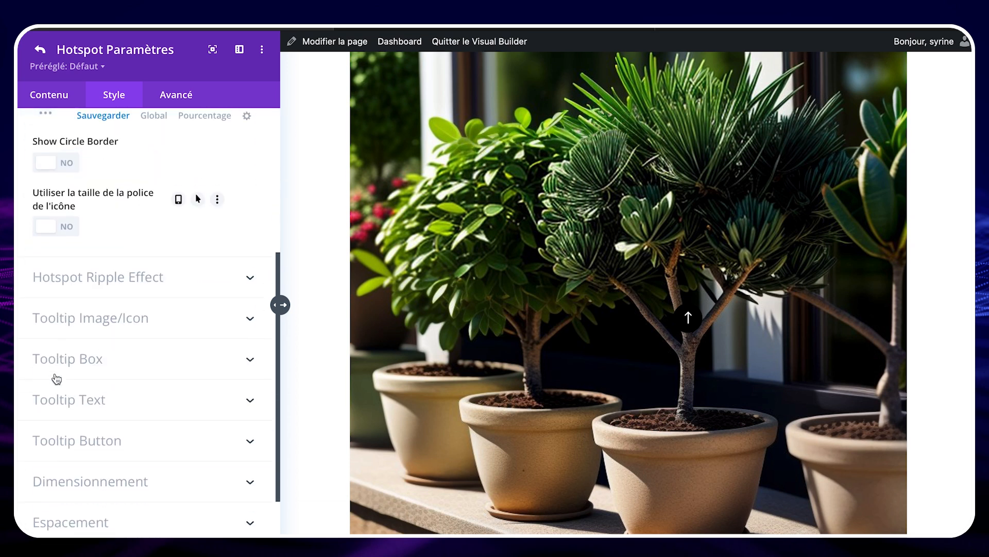
Step: Open the hotspot's tooltip content options and choose Default as the content type
scroll(56, 379, down, 1)
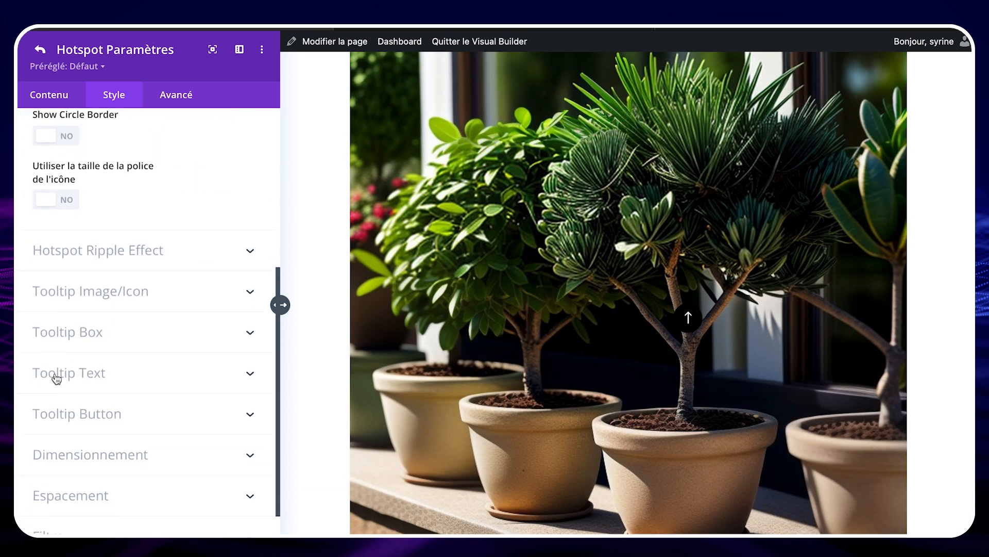
scroll(56, 379, up, 1)
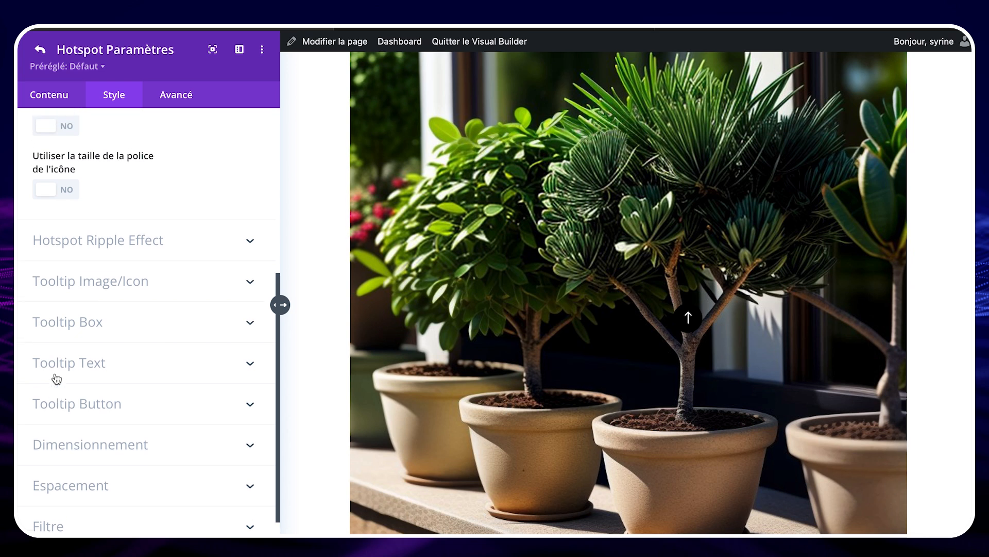
scroll(56, 378, up, 5)
click(49, 94)
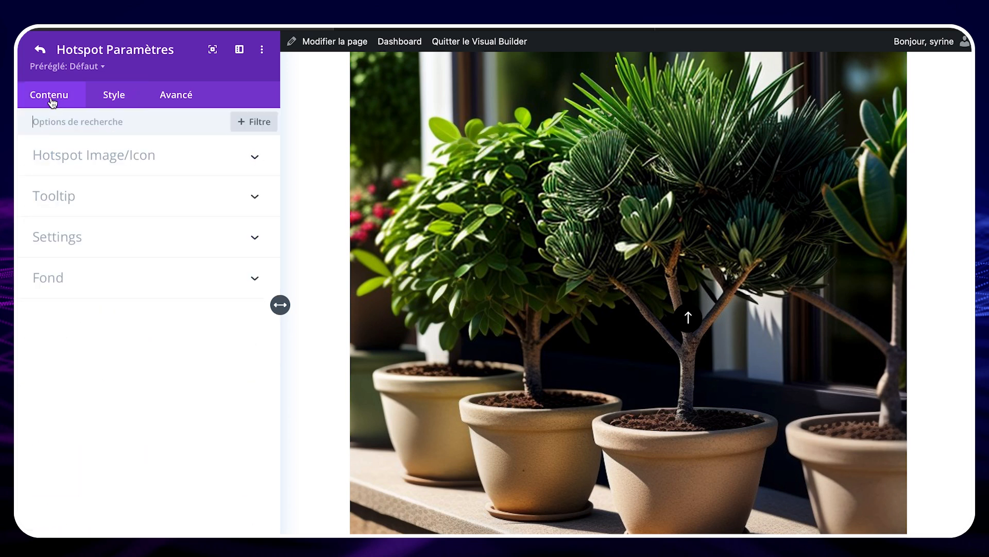
click(141, 202)
click(106, 184)
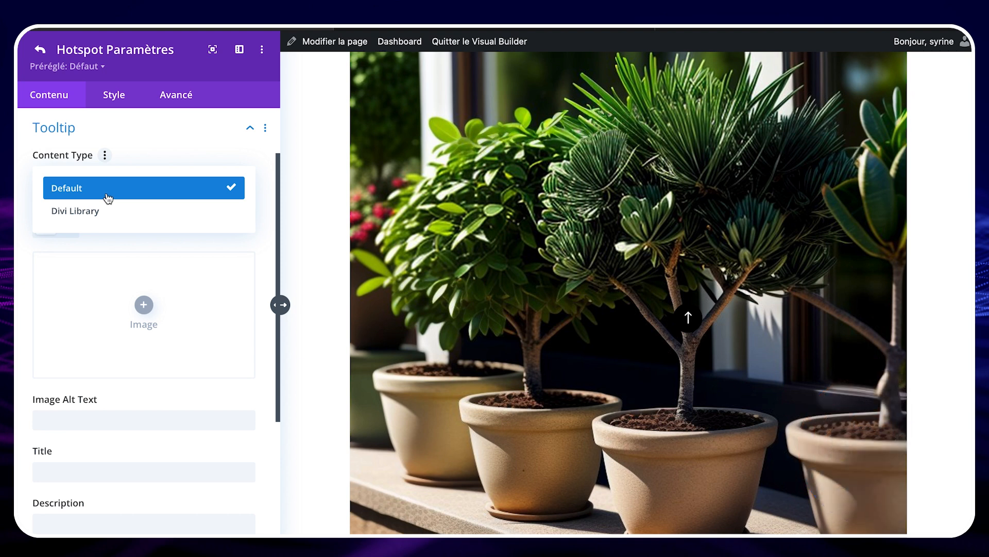
click(107, 198)
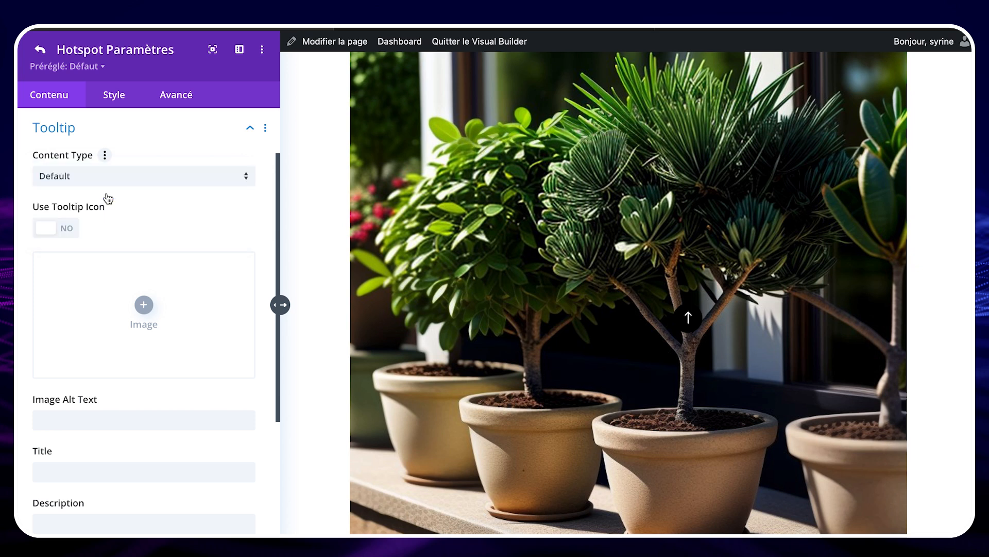
Step: Try the tooltip icon option, turn it back off, and insert the potted fern picture as the tooltip image
click(46, 229)
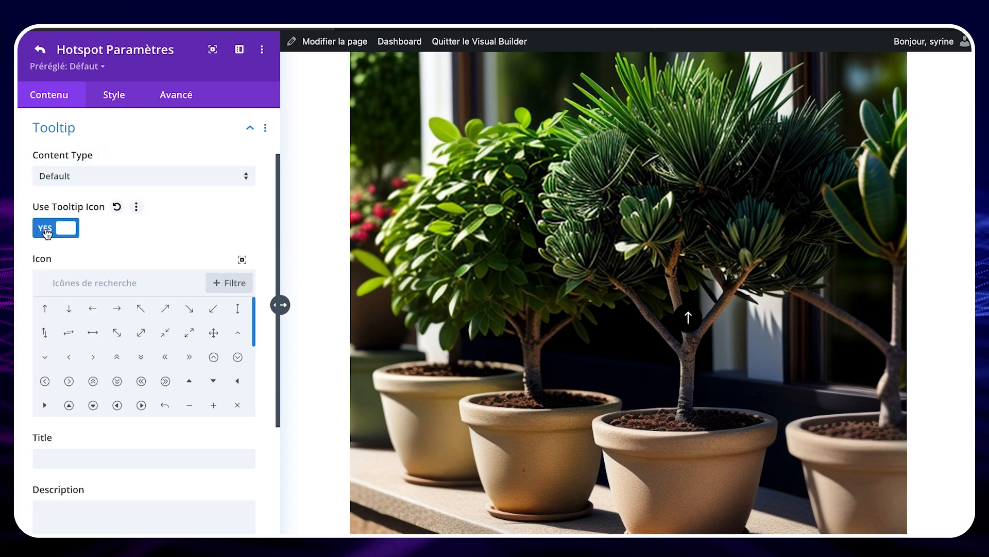
click(46, 229)
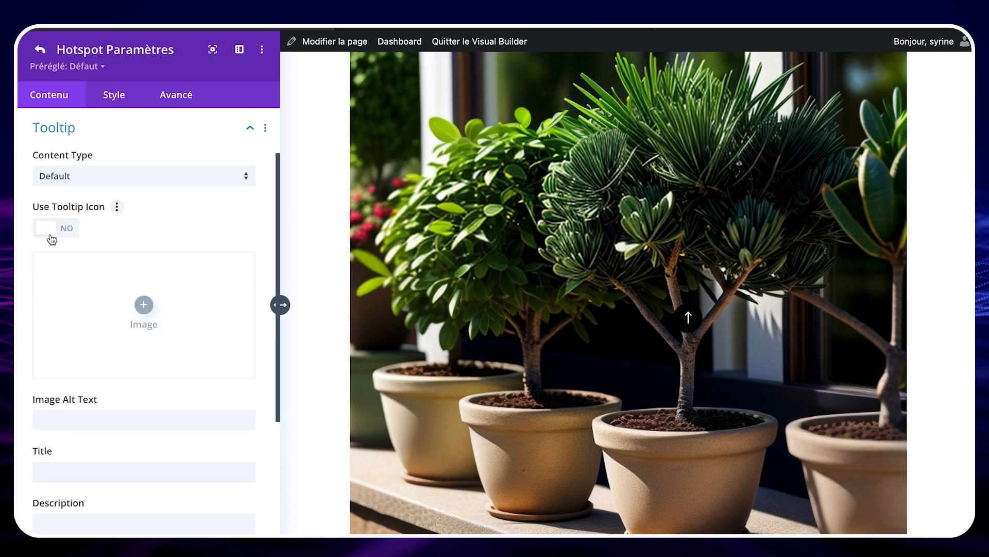
scroll(144, 274, down, 1)
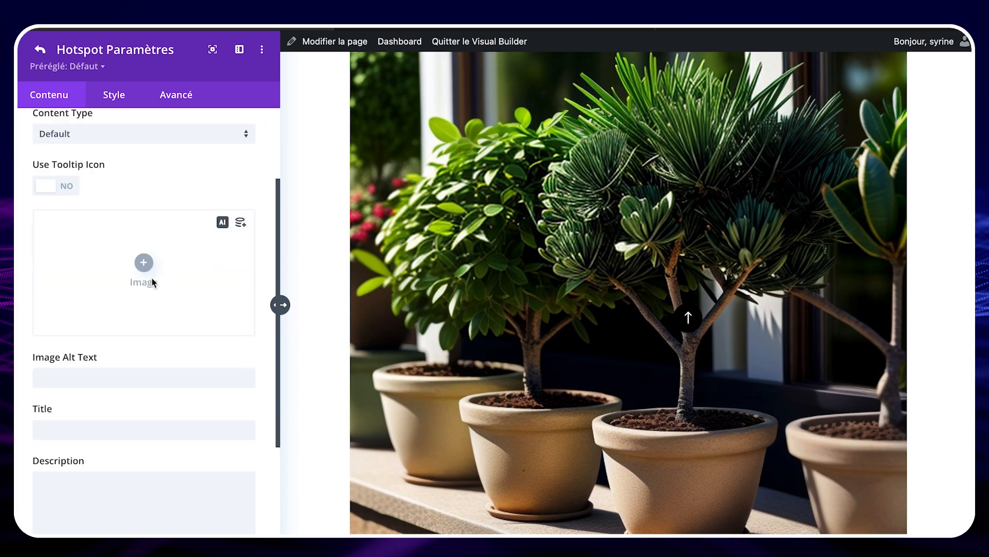
click(152, 280)
click(919, 510)
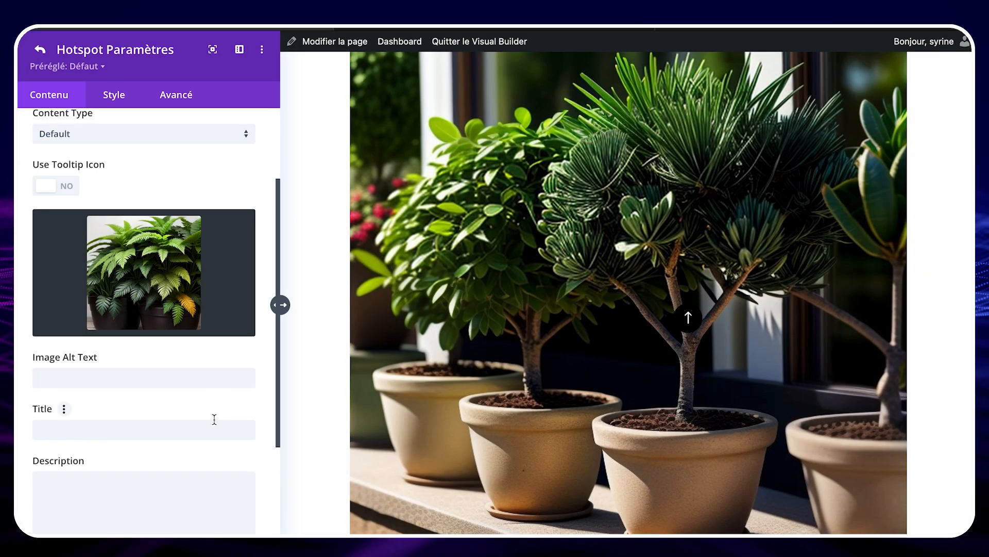
Step: Set the tooltip's title to "Pin noir du Japon" and its description to "25 euro"
click(110, 376)
scroll(110, 376, down, 1)
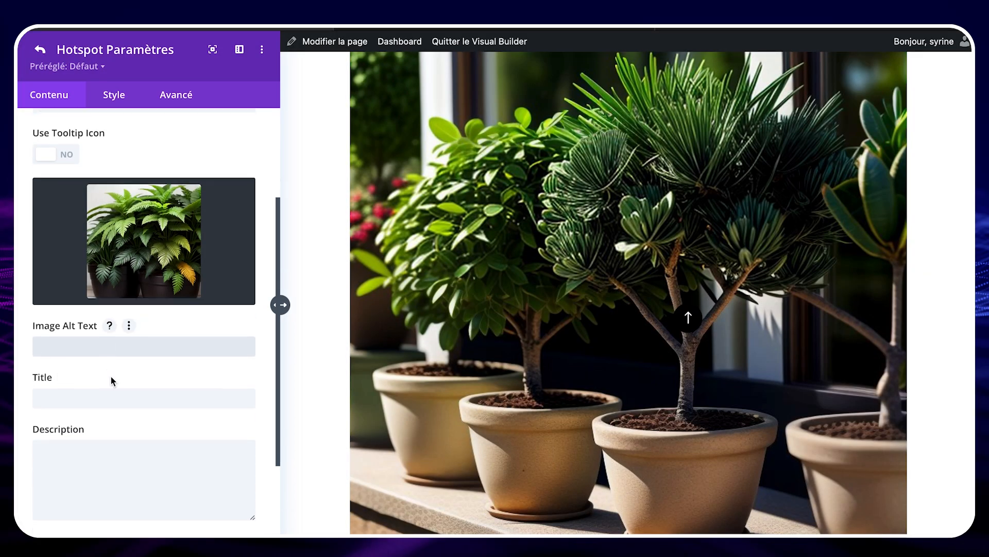
click(92, 396)
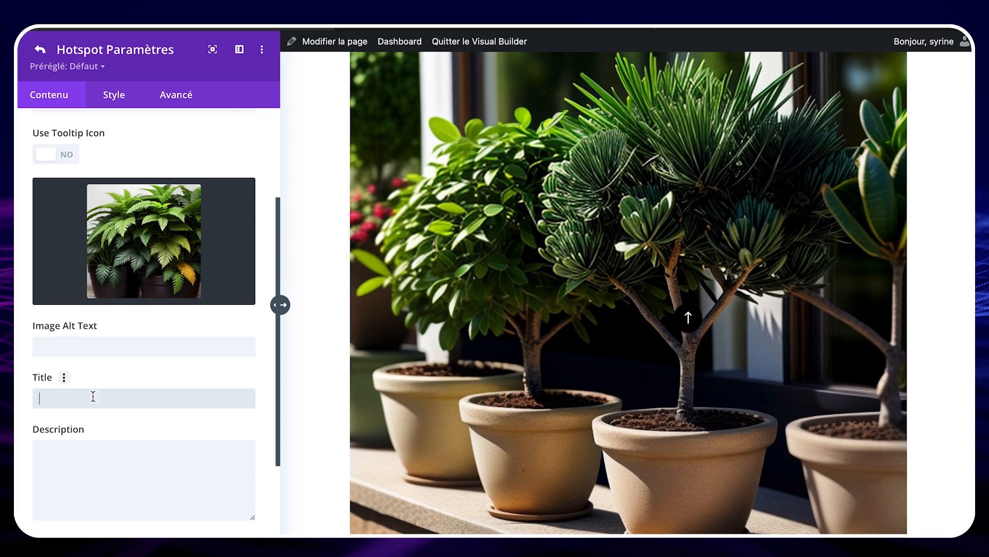
text(Pin noir du Japon)
click(159, 459)
scroll(159, 460, down, 2)
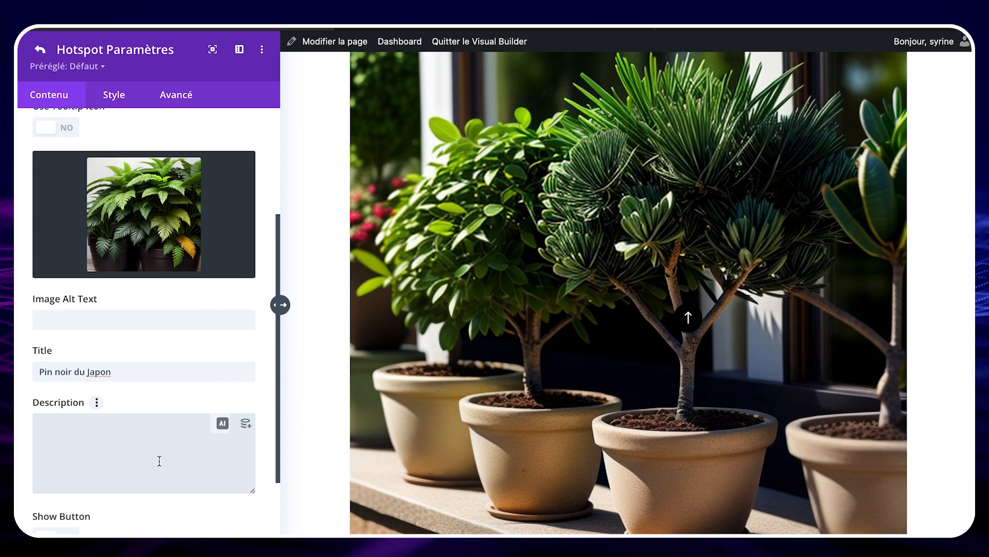
text(25 euro)
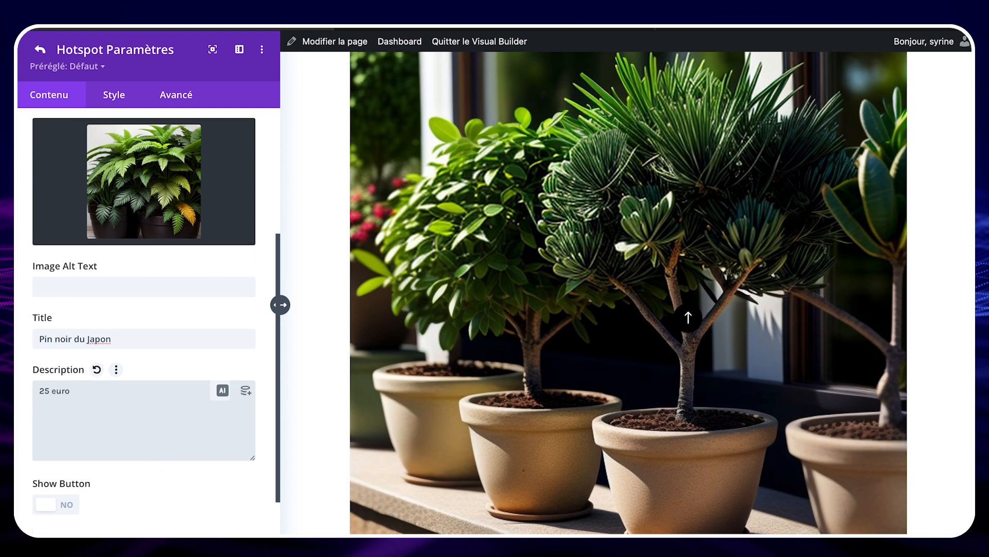
Step: Enable the tooltip's button and set its text to "Acheter maintenant"
scroll(134, 426, down, 3)
click(49, 422)
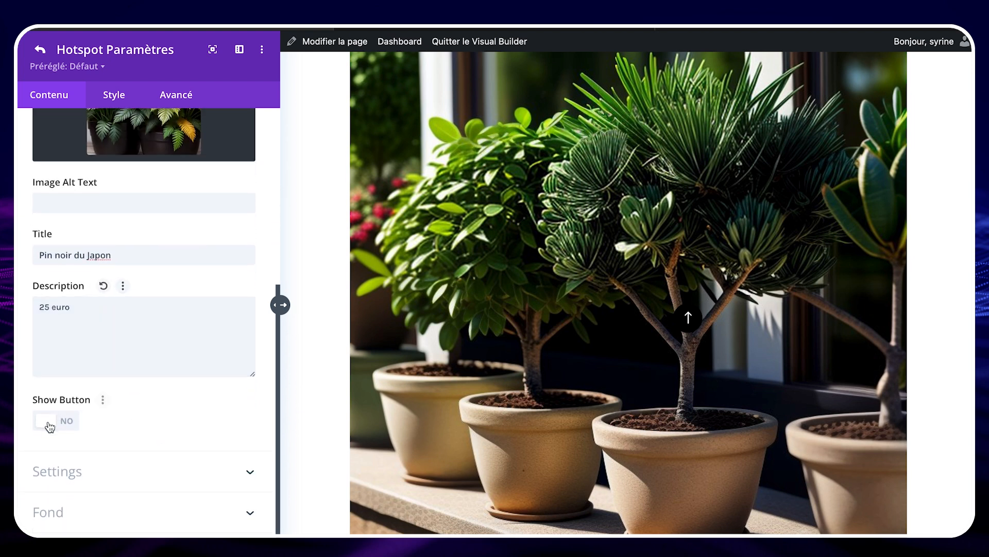
click(79, 472)
text(Acheter maintenant)
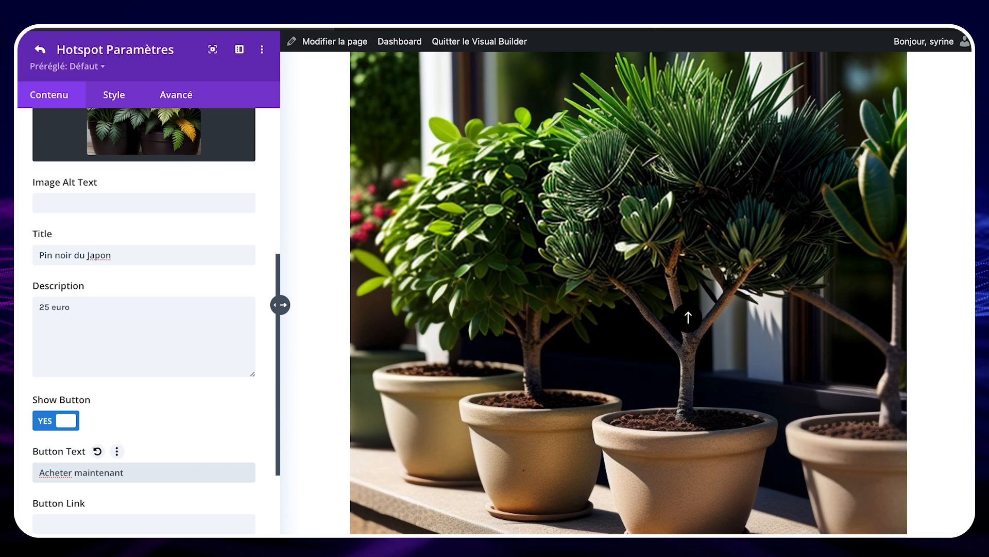
Step: Open the Pin noir du Japon product from the shop dashboard's product list and copy its permalink
scroll(78, 432, down, 3)
scroll(79, 431, down, 1)
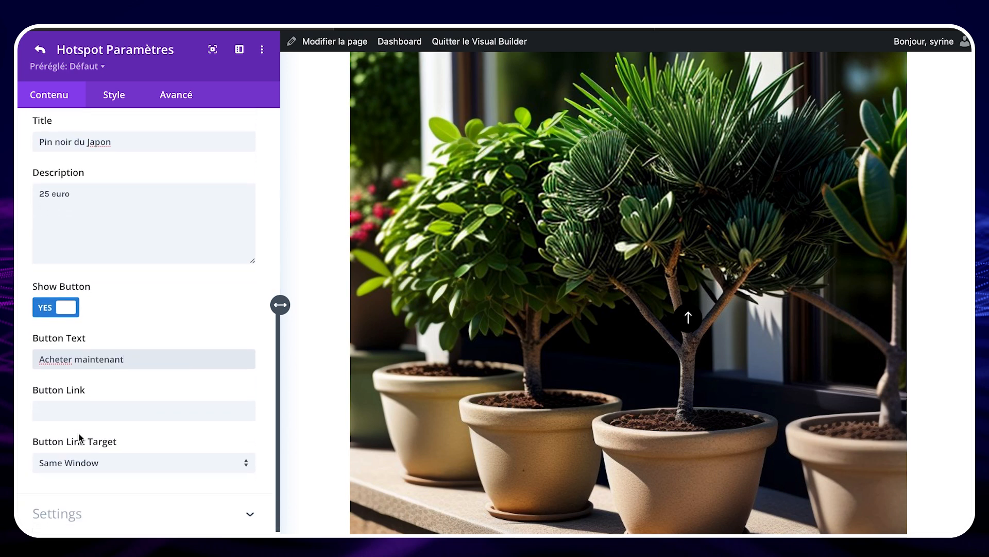
scroll(80, 435, down, 1)
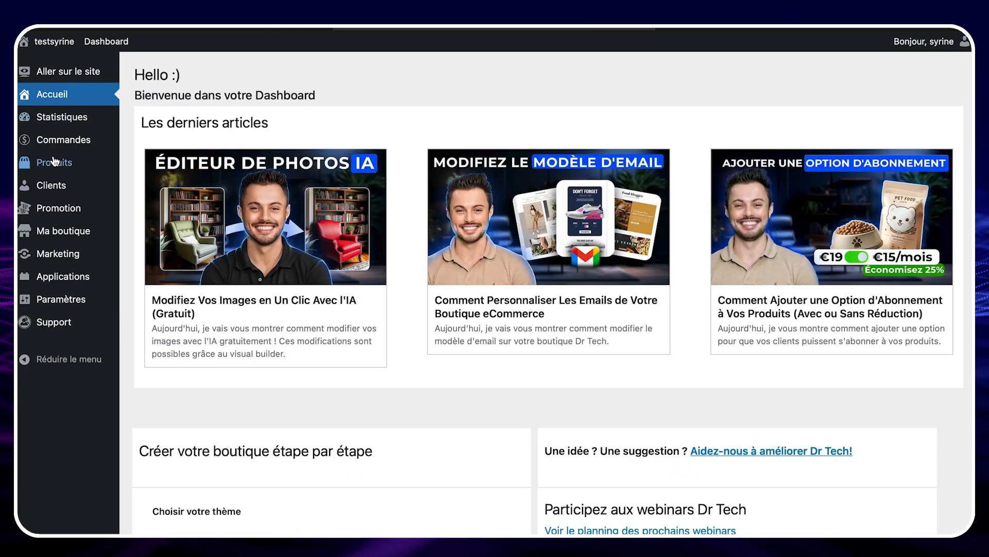
mouse_move(55, 161)
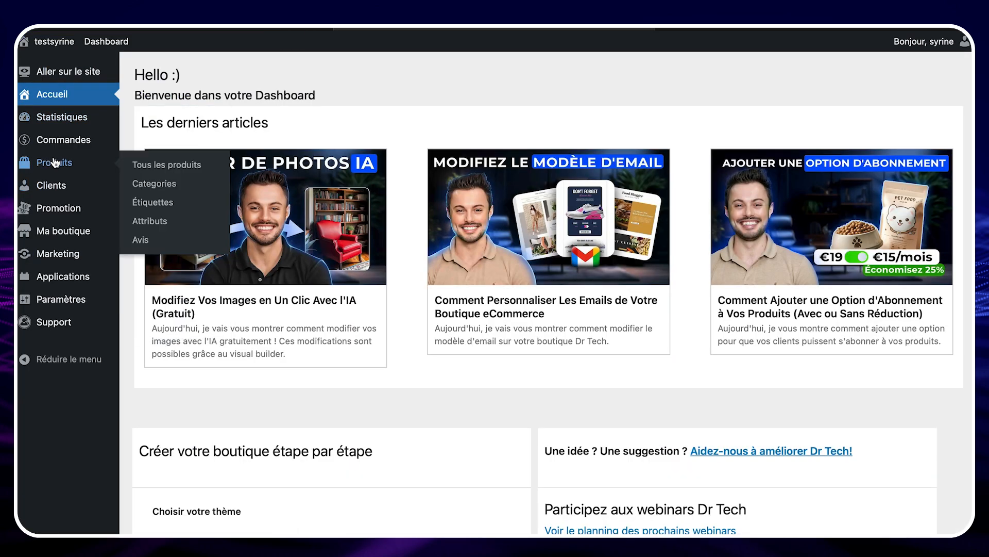
click(185, 164)
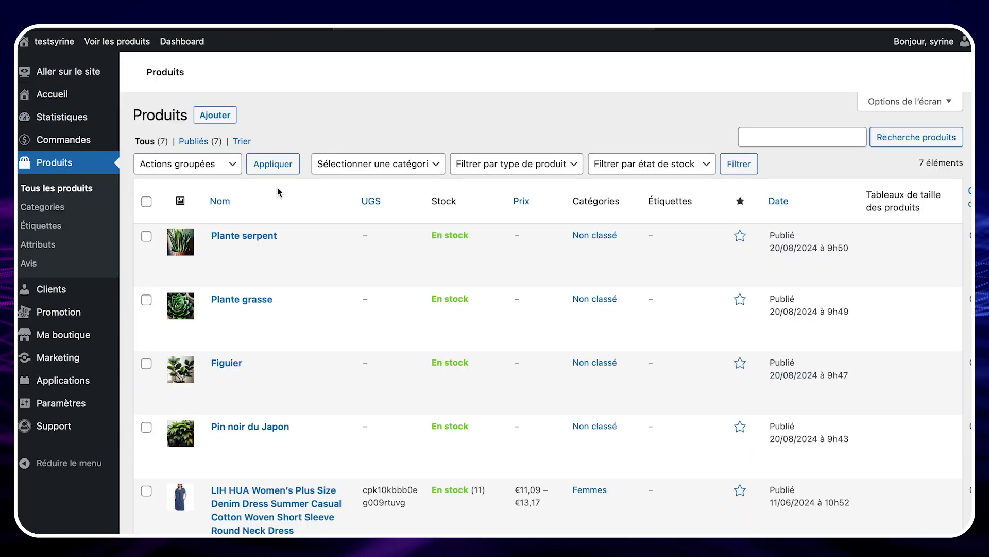
click(250, 426)
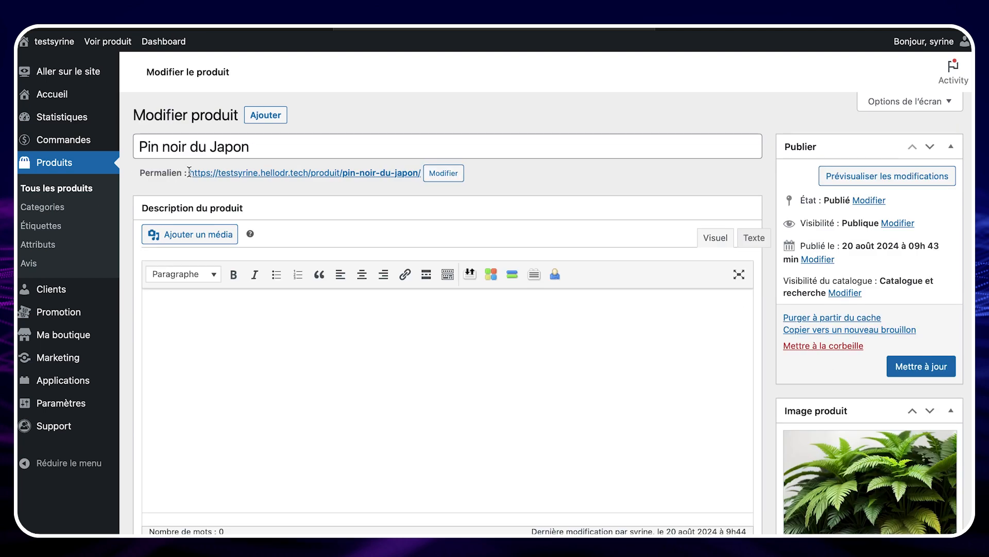
drag(189, 173, 419, 176)
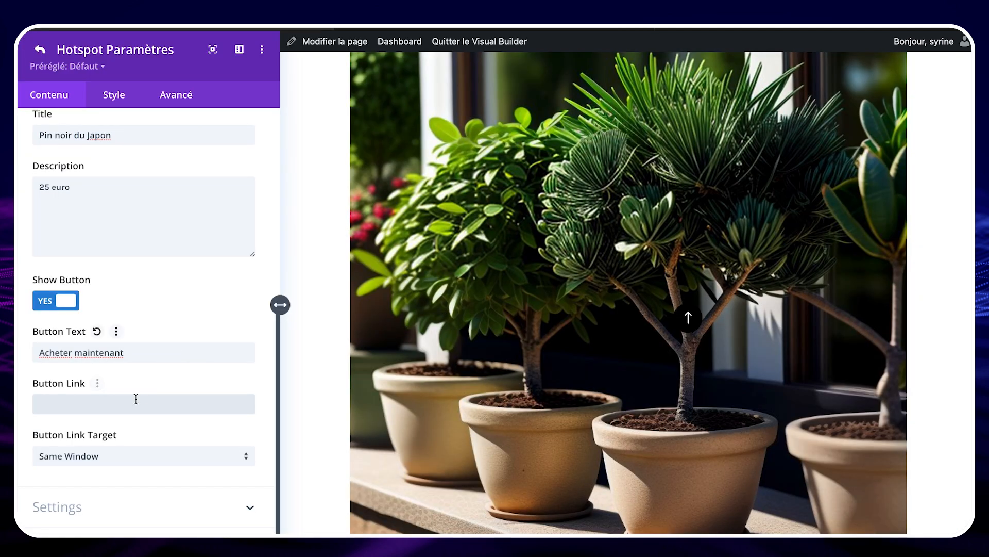
Step: Paste the Pin noir du Japon product's permalink as the tooltip button's link in the hotspot settings
click(134, 401)
click(134, 401)
key(ctrl+v)
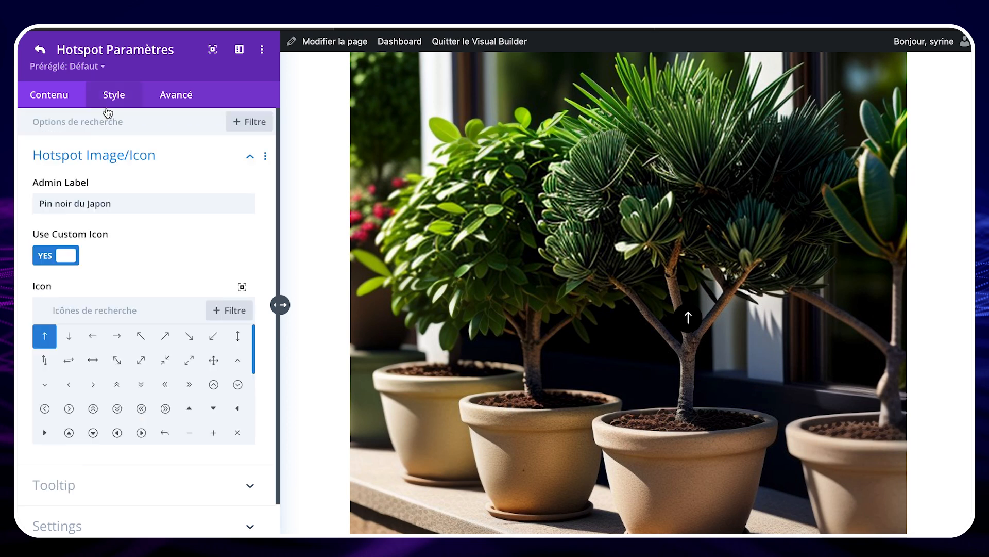
Step: Style the tooltip's description text with a size of 18px and a black color
click(109, 107)
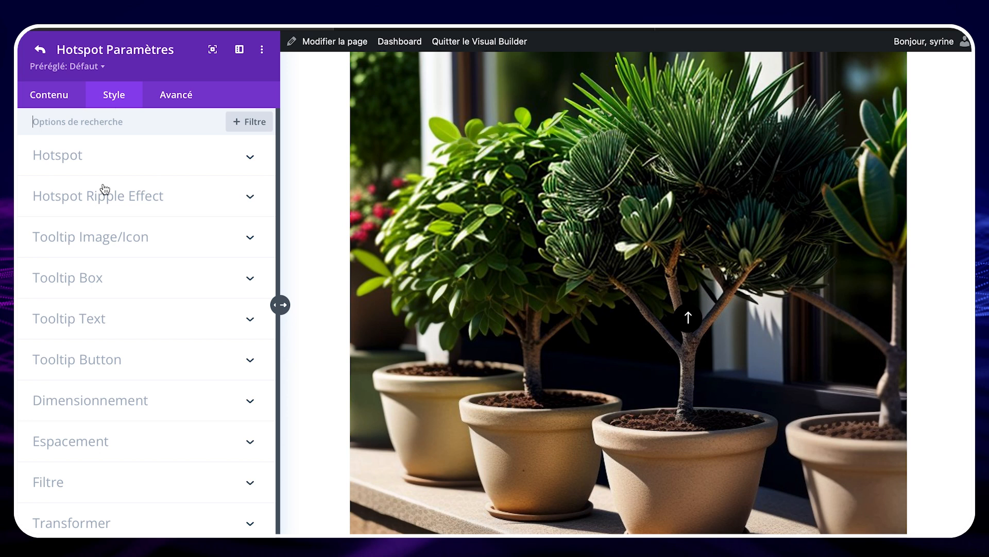
mouse_move(690, 320)
click(114, 316)
click(187, 166)
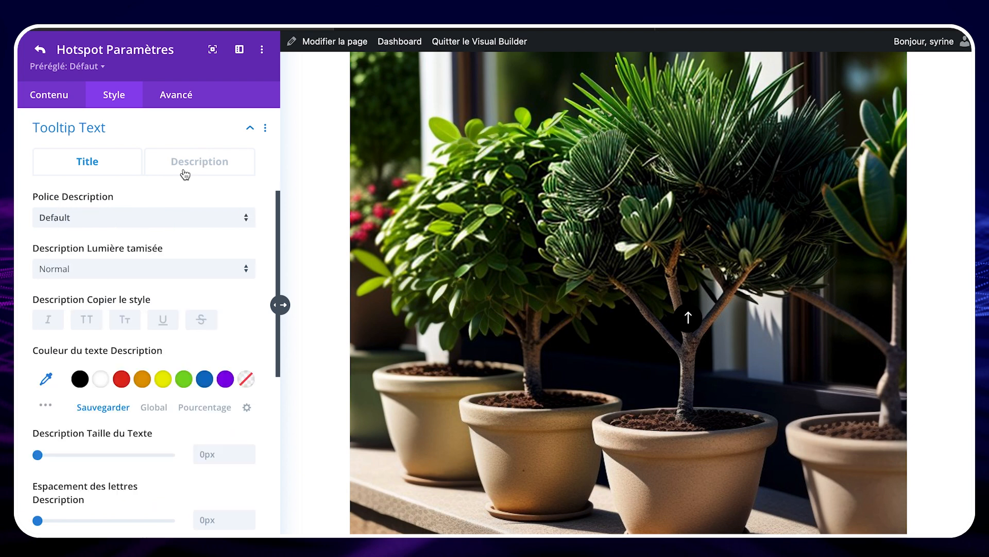
click(232, 453)
text(18)
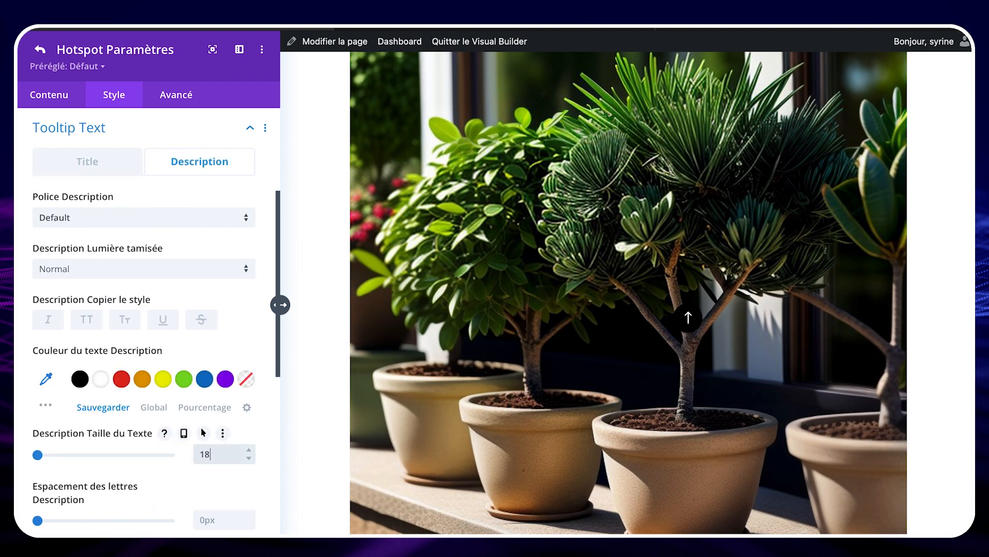
click(269, 434)
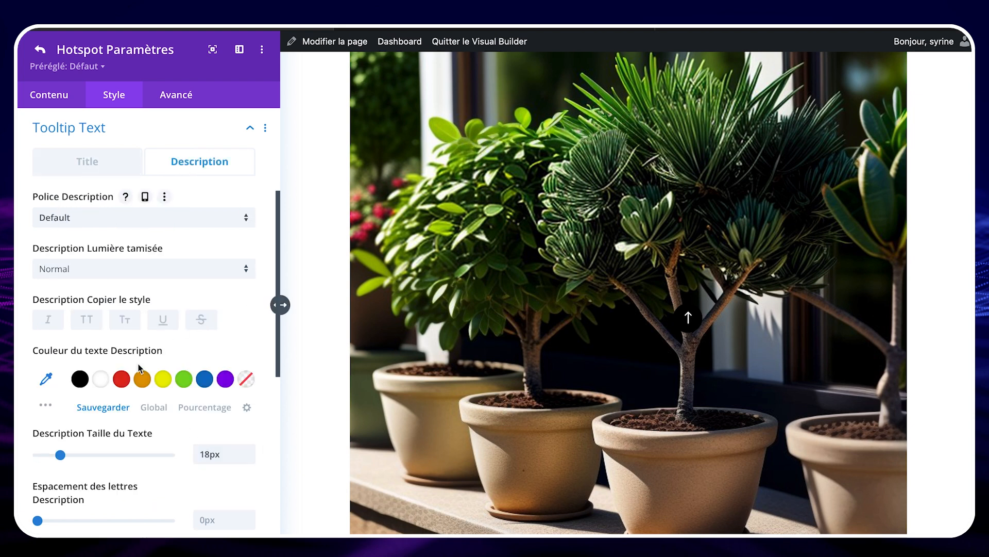
click(80, 379)
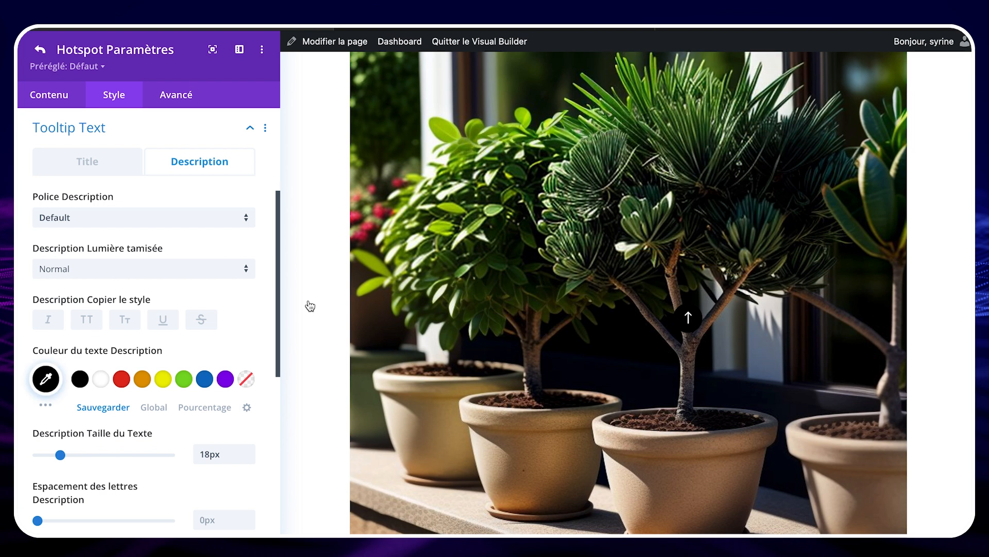
Step: Set the tooltip's title text size to 25px
click(74, 162)
click(222, 505)
text(25)
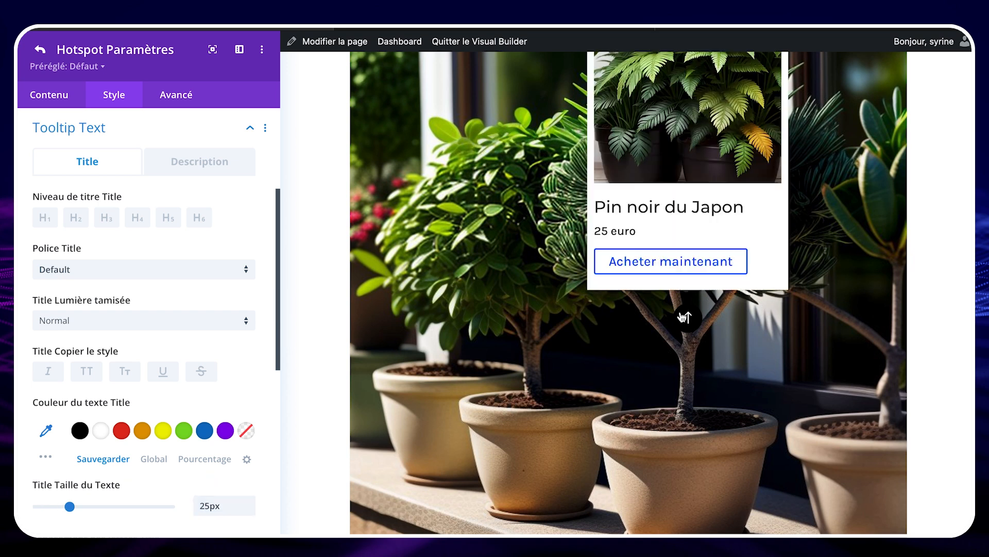
Step: Enable custom styles for the tooltip button, with italic text and a shopping cart icon found by searching "Cart"
scroll(104, 355, down, 8)
click(104, 356)
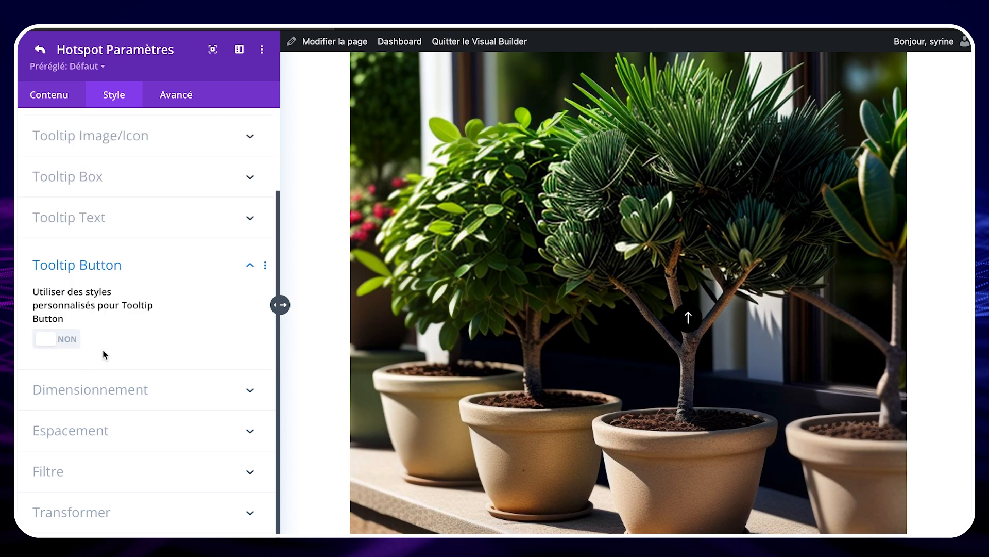
click(50, 344)
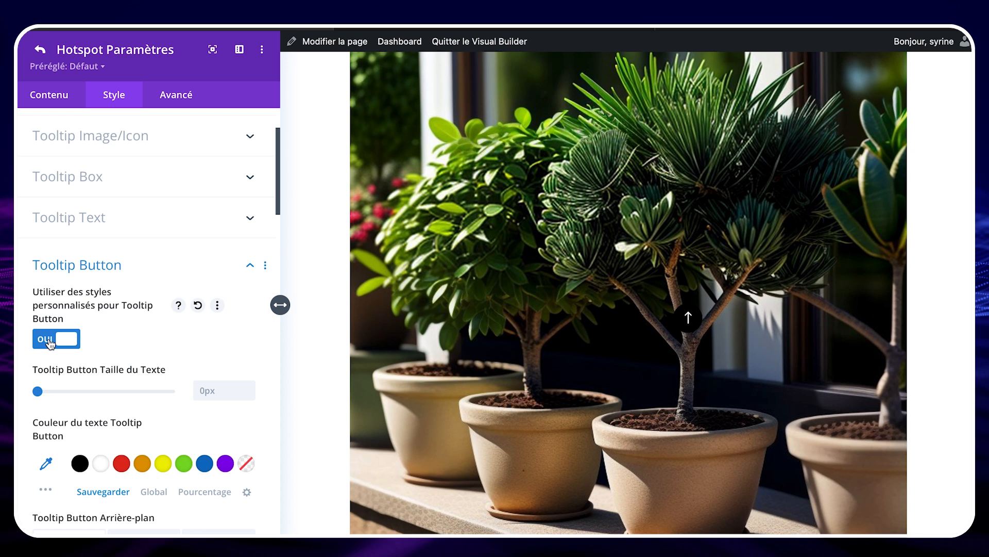
scroll(73, 526, down, 10)
scroll(74, 525, down, 2)
click(101, 499)
text(Cart)
scroll(160, 381, down, 3)
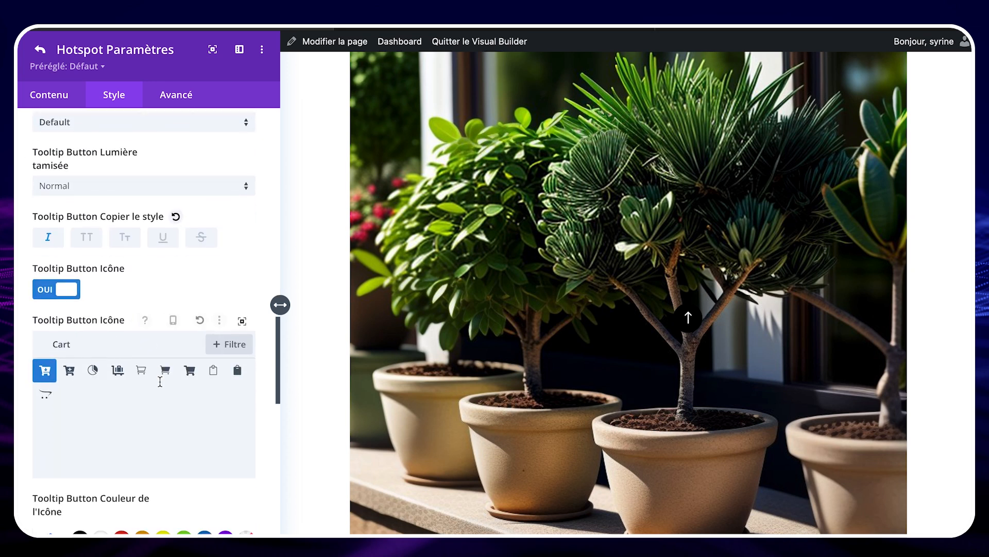
Step: Set the tooltip button's icon placement to Gauche
scroll(160, 382, down, 4)
click(84, 415)
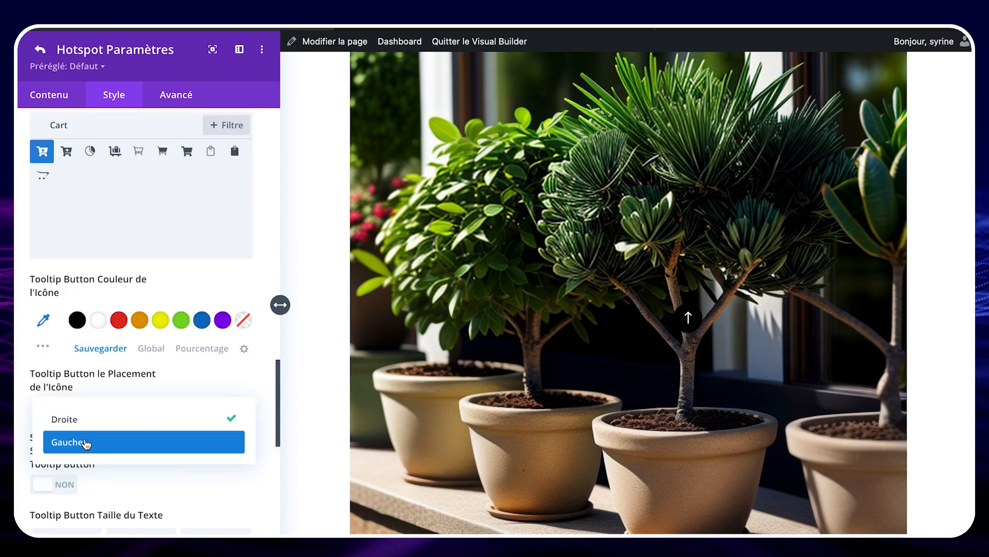
click(86, 444)
scroll(268, 495, down, 3)
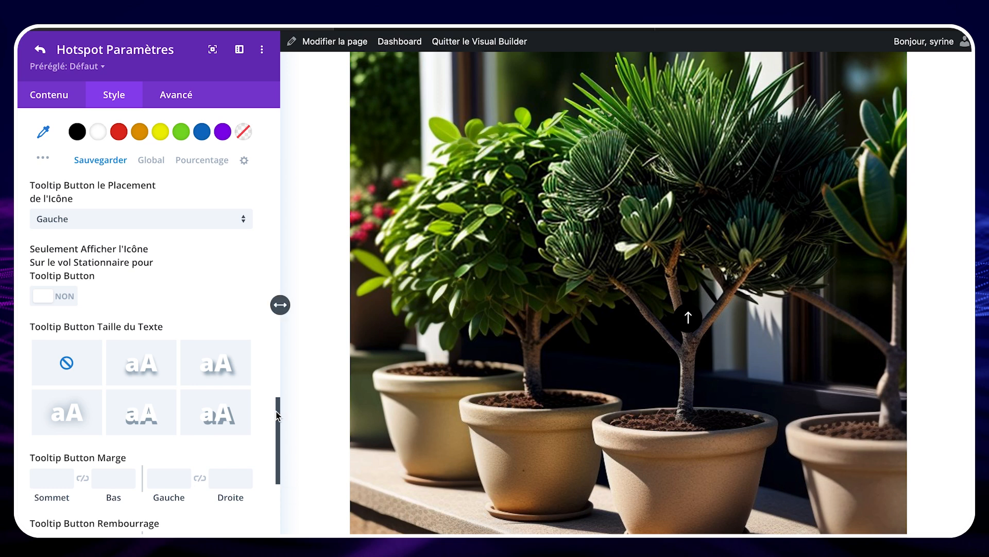
Step: Set the tooltip width to 307px, save the hotspot settings and preview the tooltip on the image
click(49, 98)
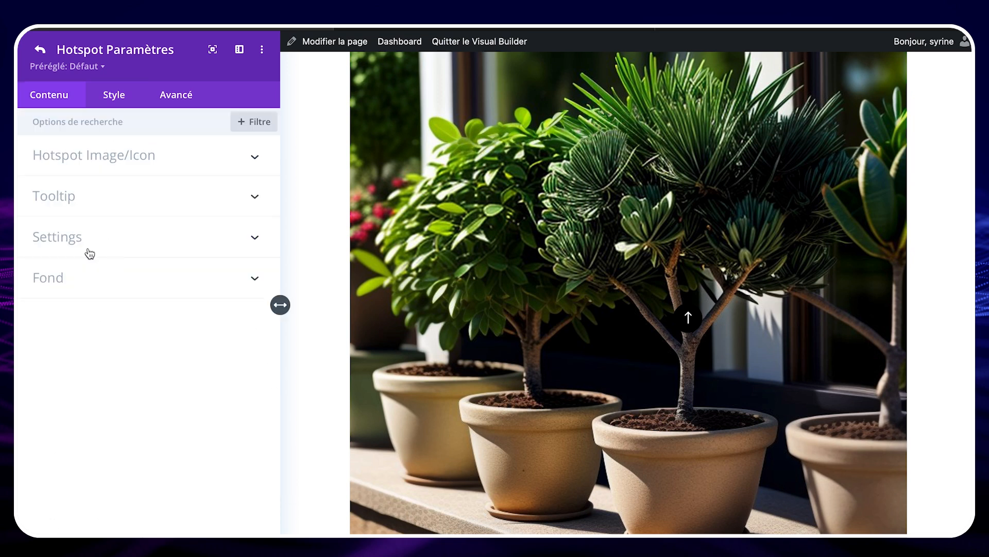
click(90, 251)
click(120, 356)
mouse_move(688, 317)
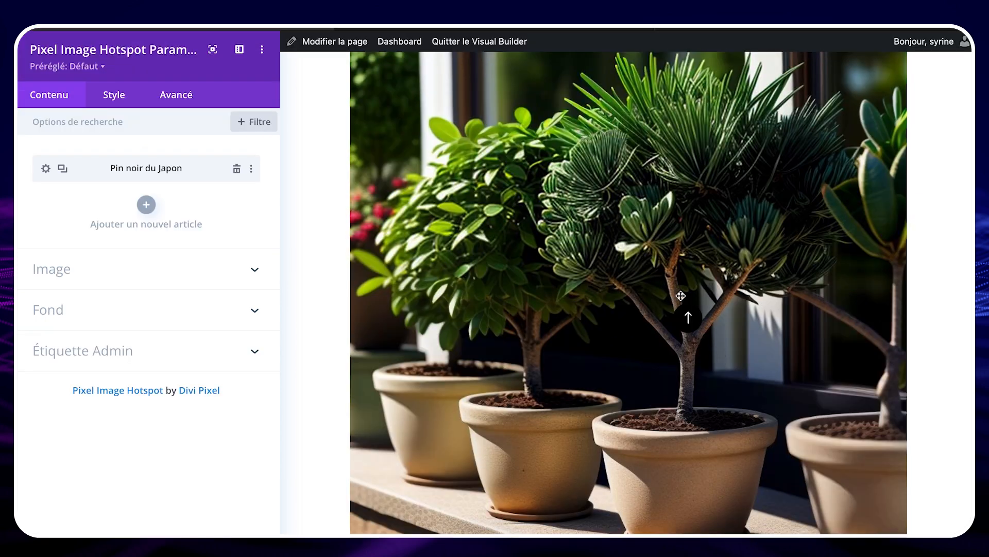
mouse_move(688, 273)
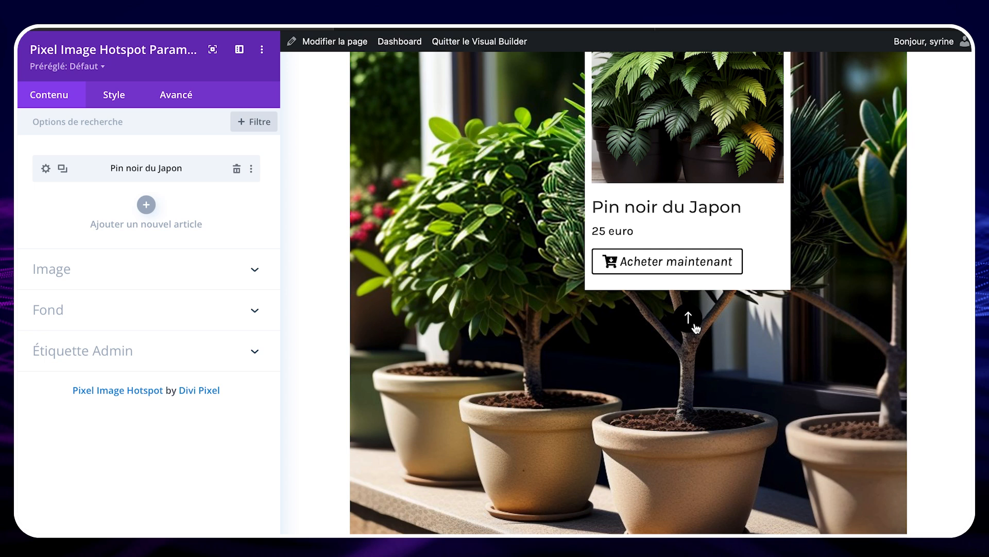
click(695, 328)
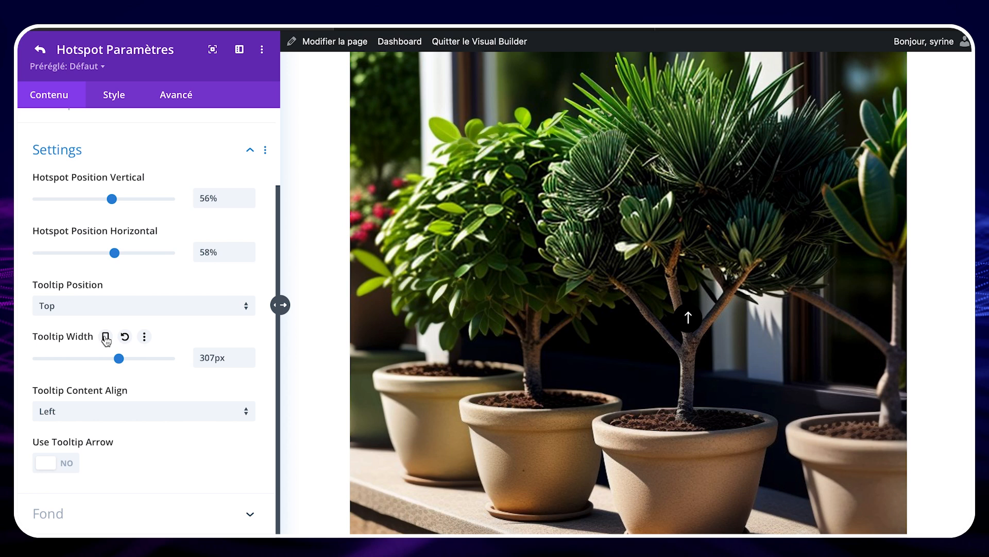
Step: Enable responsive values for the tooltip width and check the hotspot image in the tablet view
click(105, 337)
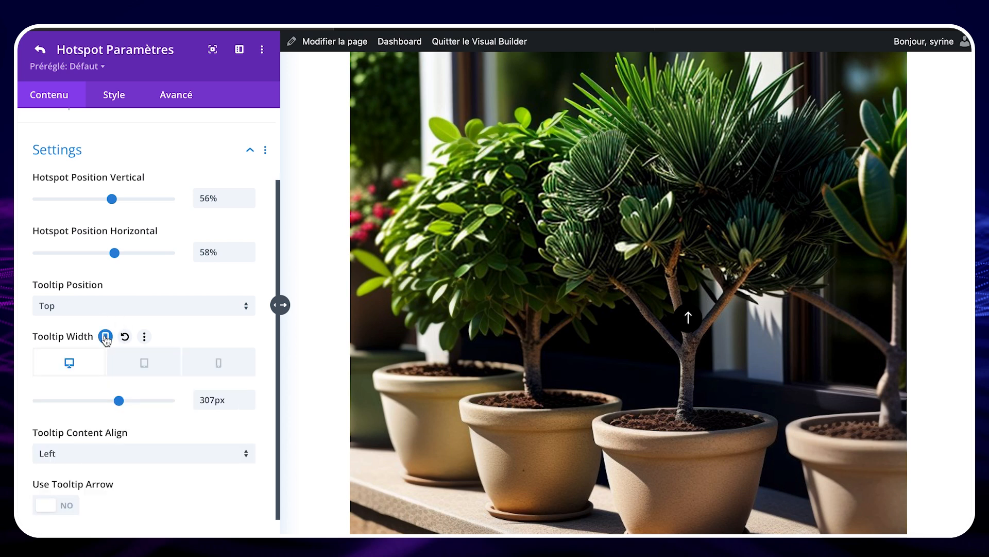
click(155, 368)
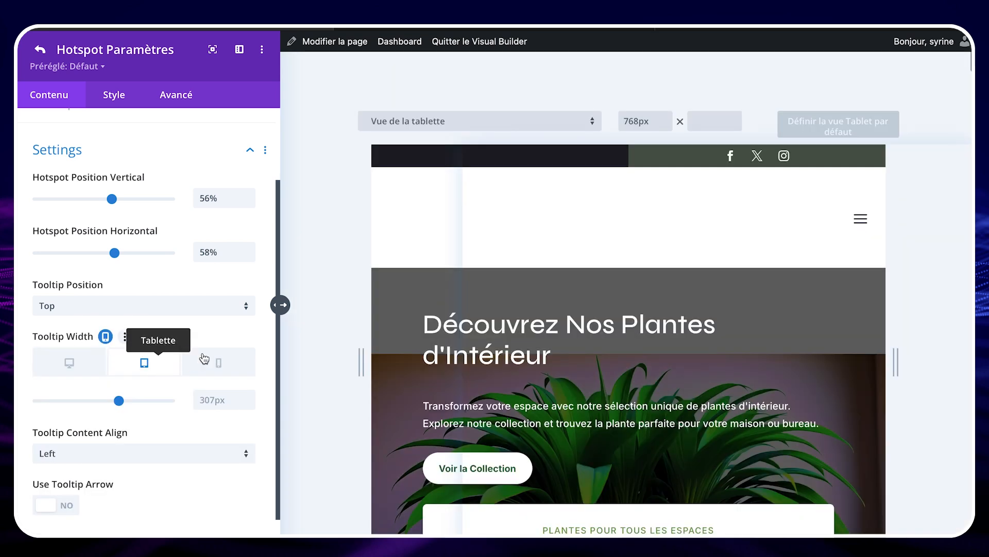
scroll(420, 390, down, 15)
scroll(420, 389, down, 10)
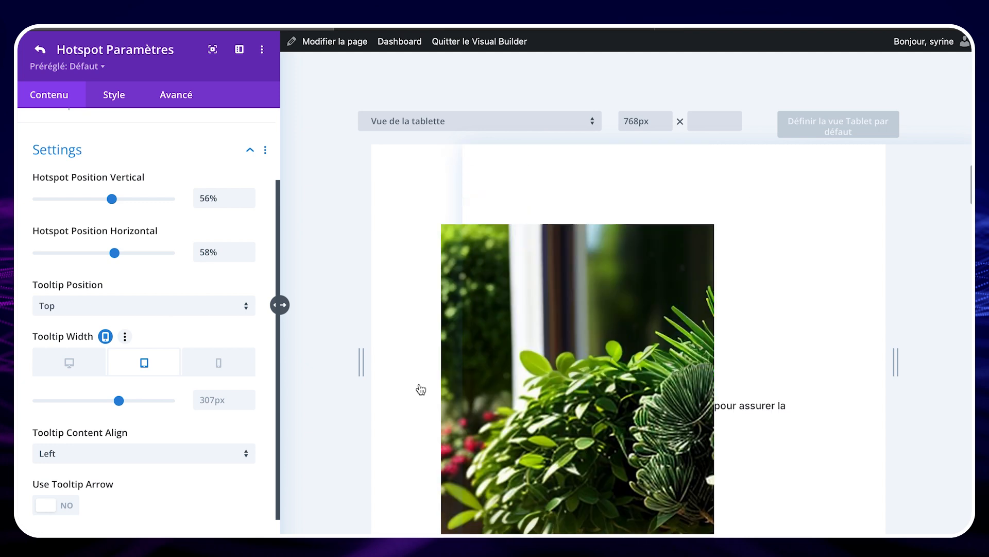
scroll(420, 389, down, 10)
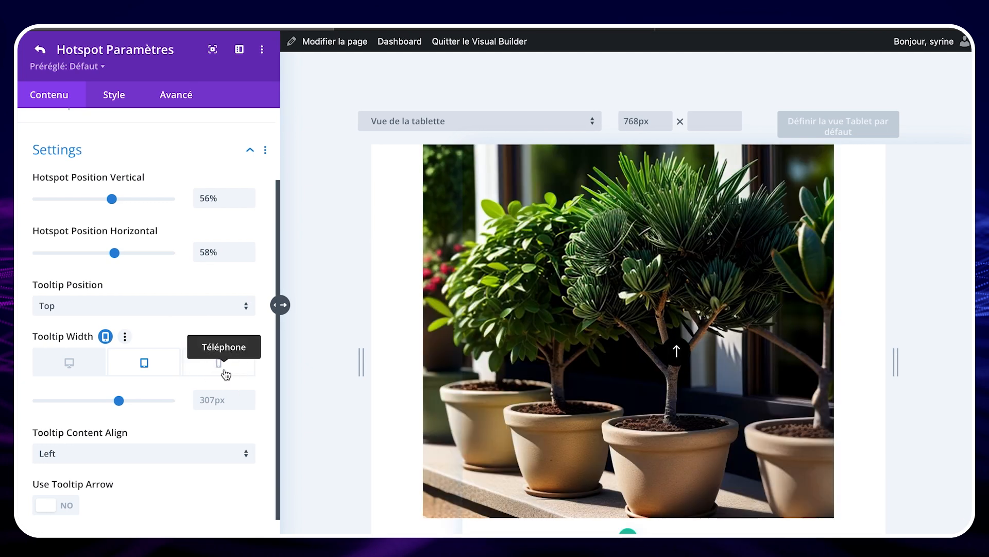
Step: Set the tooltip width for phones to 269px, checking the open tooltip in the phone view
click(225, 375)
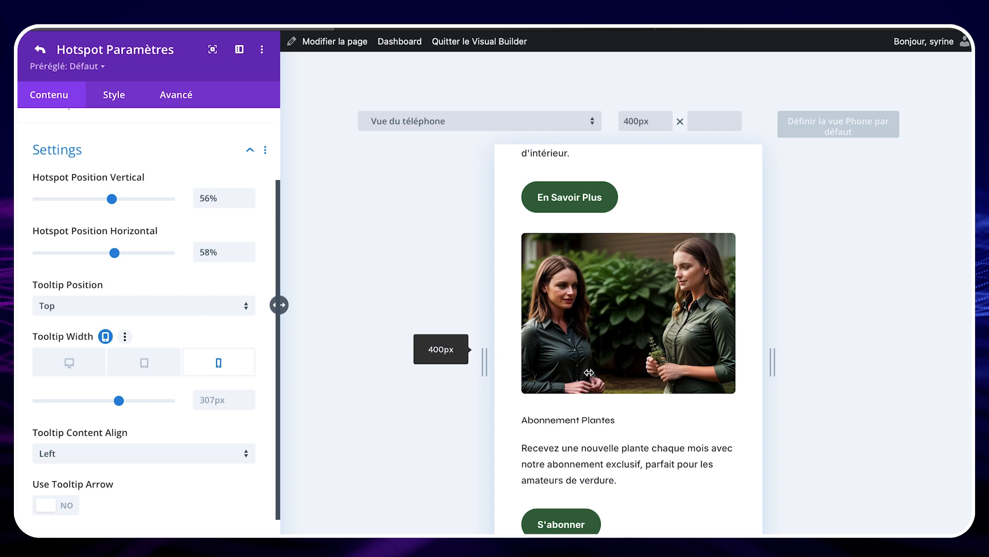
scroll(590, 376, down, 2)
scroll(590, 376, up, 3)
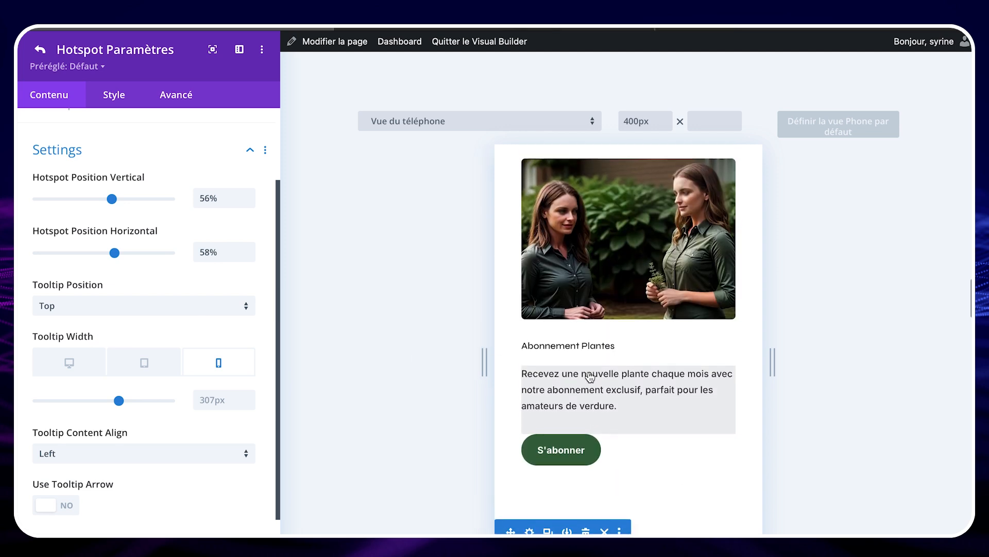
scroll(659, 432, down, 5)
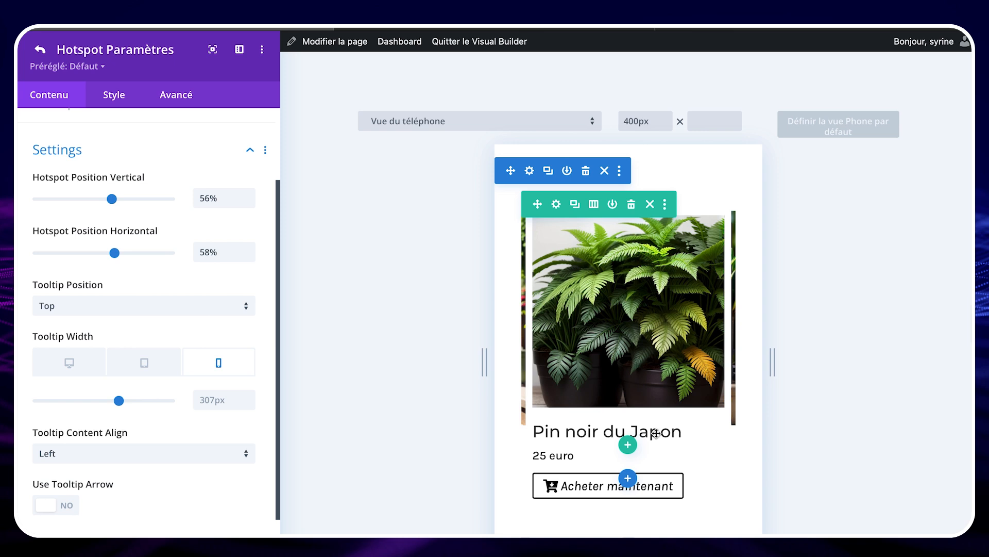
drag(118, 404, 109, 404)
mouse_move(661, 341)
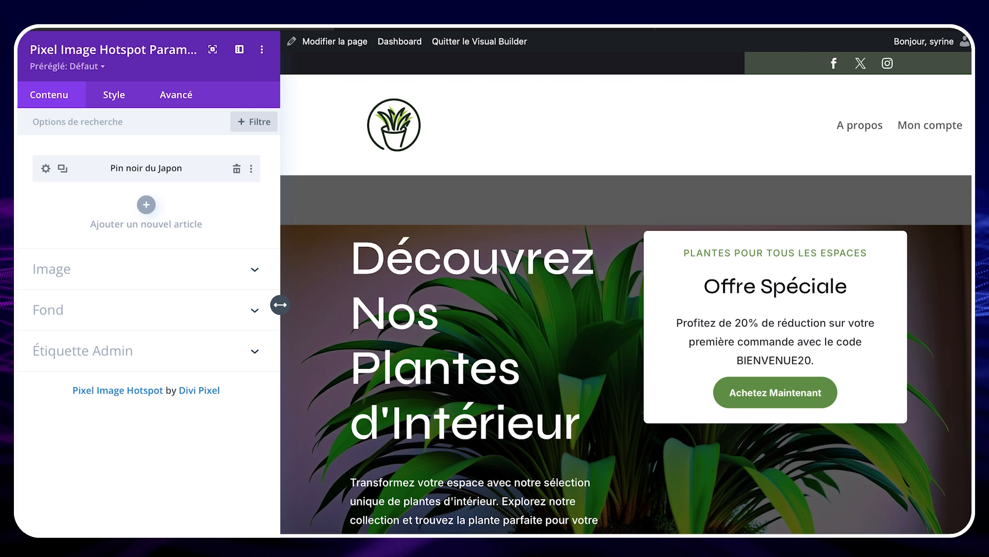
Step: Duplicate the Pin noir du Japon hotspot and set the admin label of one copy to "Figuier"
scroll(563, 404, down, 20)
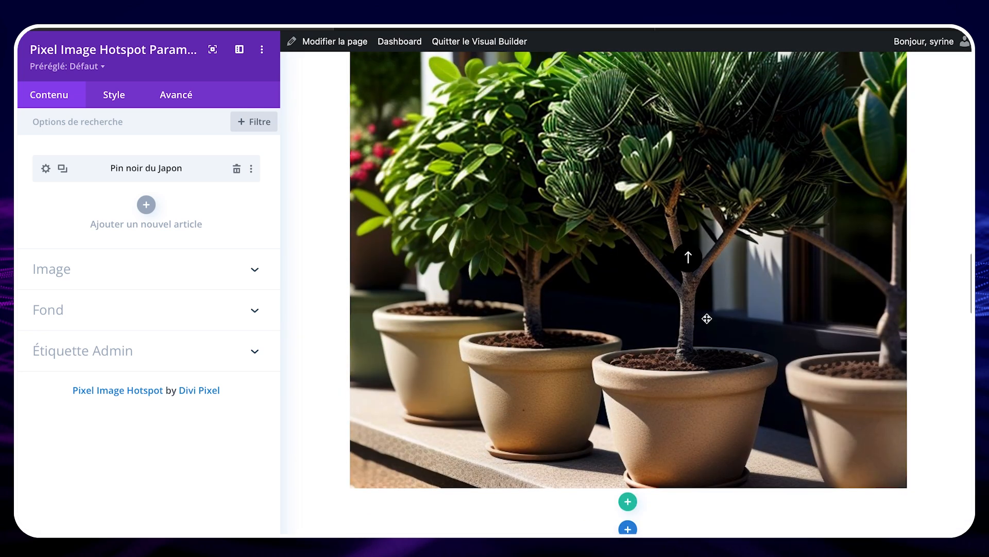
mouse_move(688, 258)
click(63, 171)
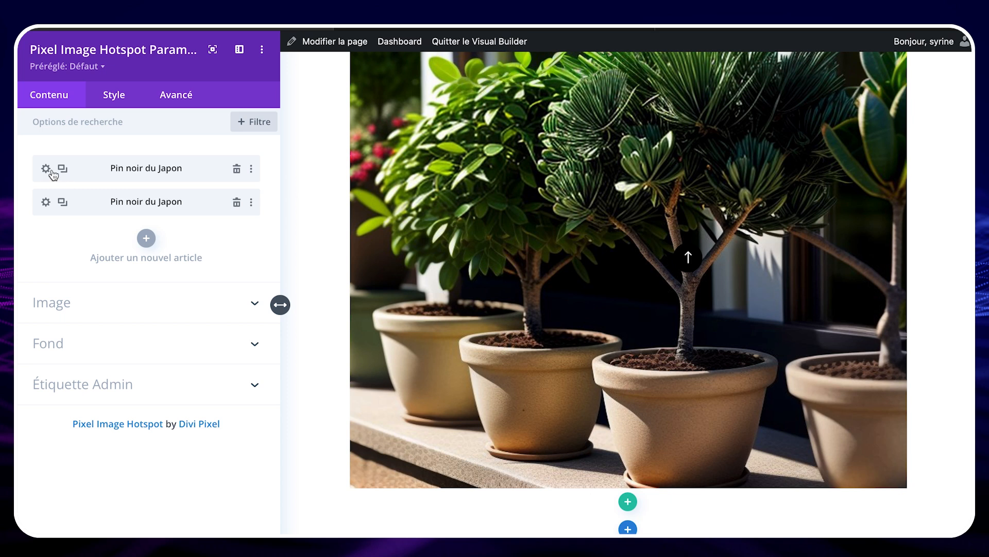
click(46, 169)
click(104, 203)
triple_click(104, 203)
text(Figuier)
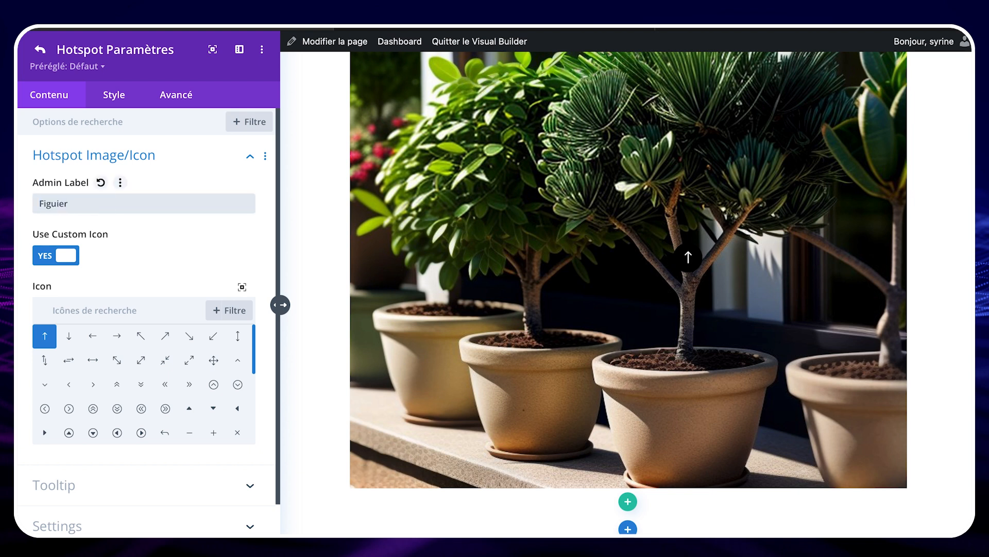
Step: Place the Figuier hotspot over the bushy plant at 54% vertical and 27% horizontal
click(115, 155)
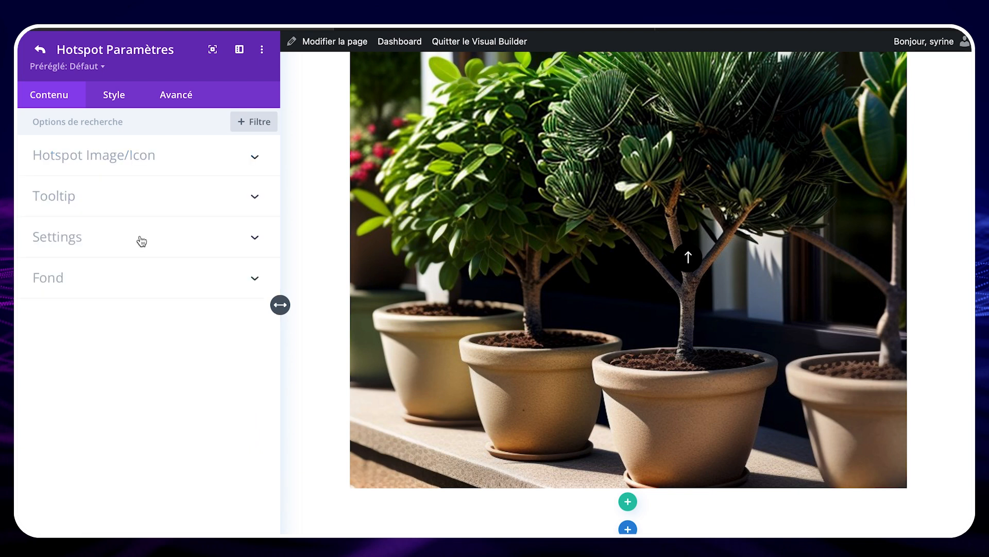
click(142, 241)
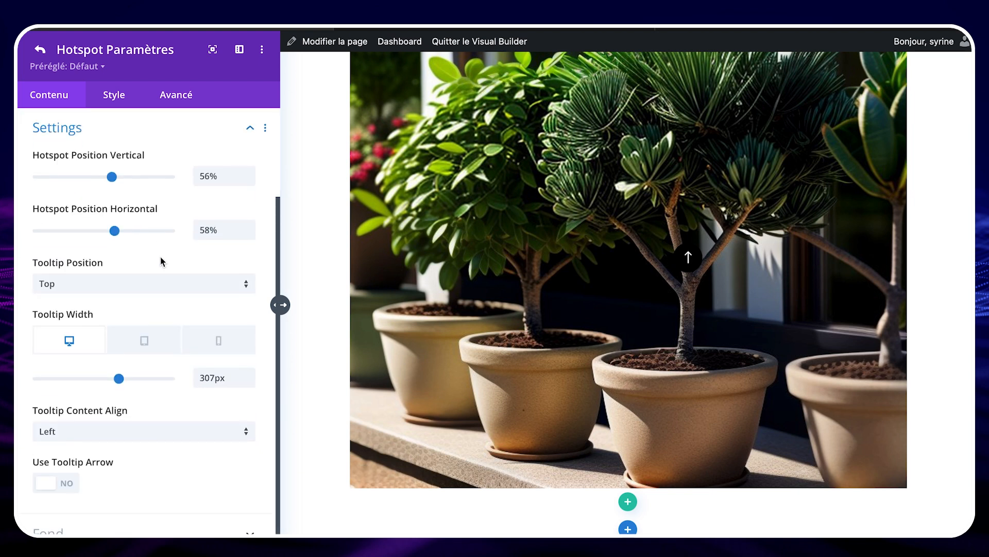
click(216, 135)
Step: Replace the Figuier tooltip's image with the broad-leaved potted fig picture from the media library and set its title to "Figuier"
click(163, 199)
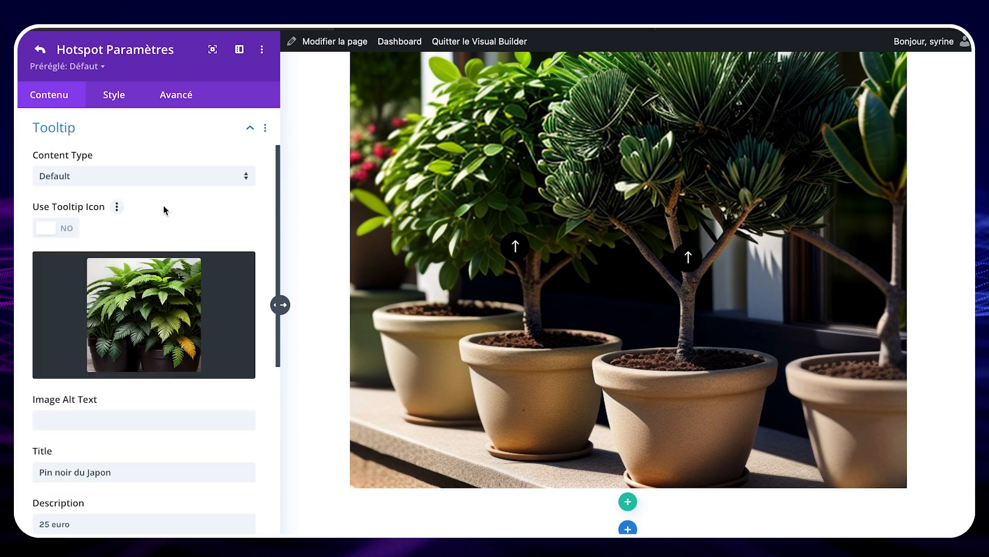
click(138, 321)
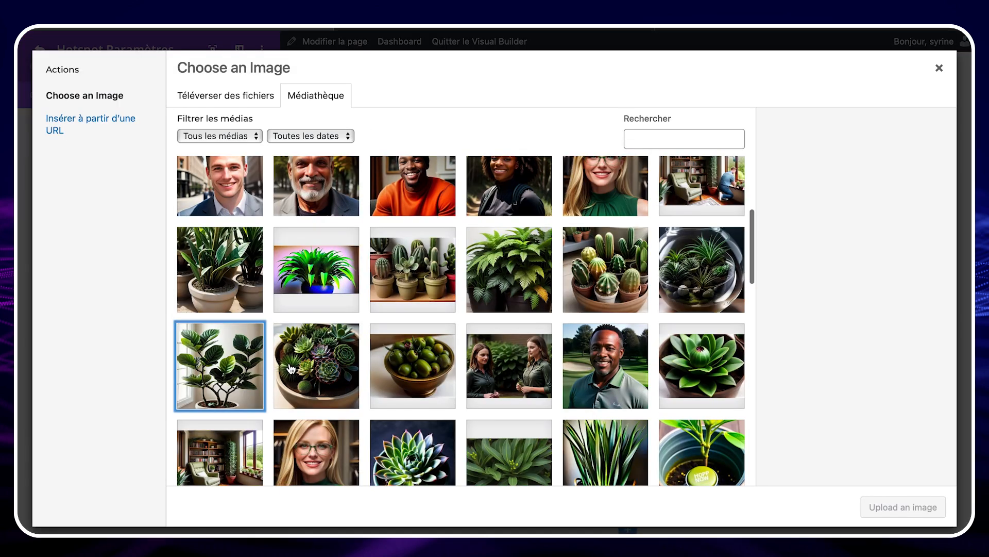
click(907, 507)
triple_click(107, 472)
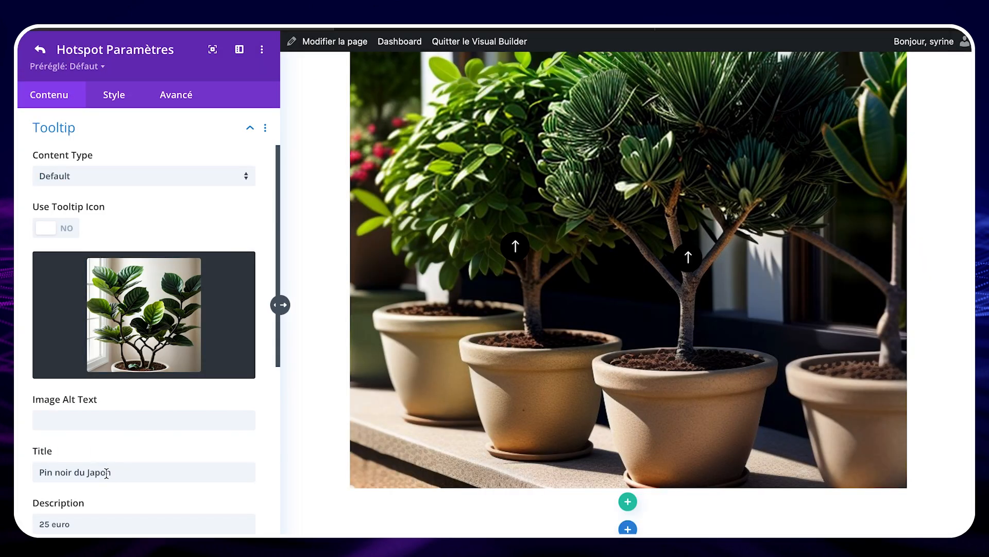
text(Figuier)
scroll(22, 518, down, 3)
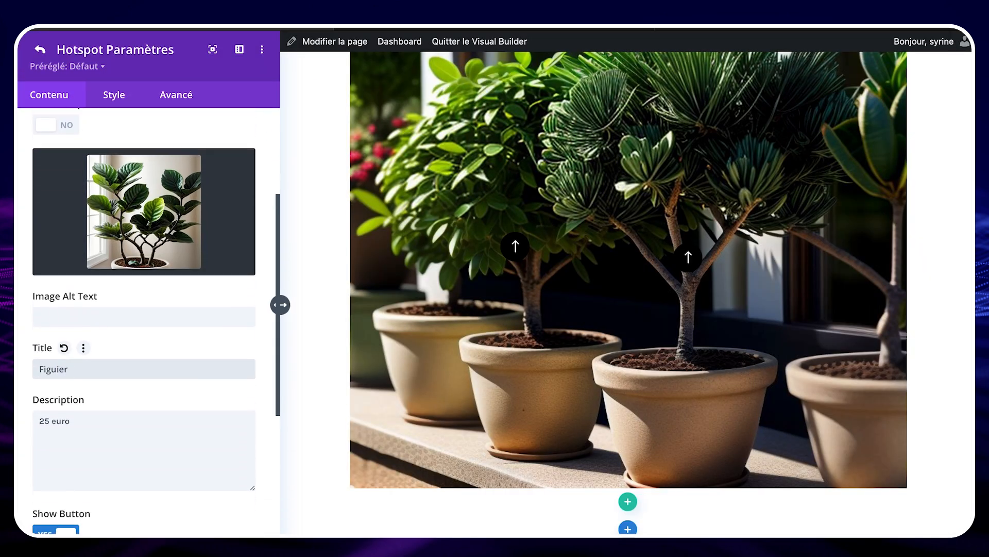
click(44, 411)
double_click(44, 411)
key(BackSpace)
text(10)
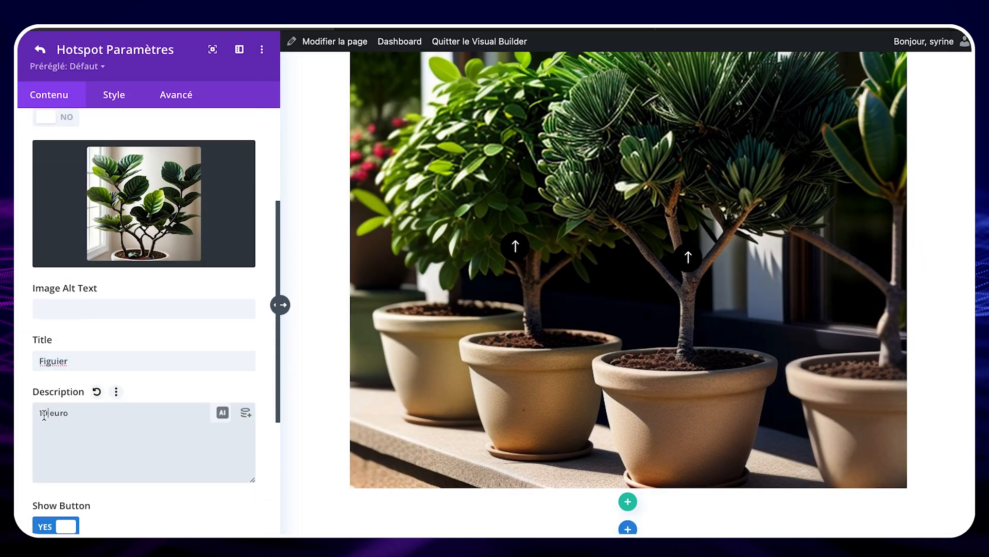
scroll(196, 347, down, 6)
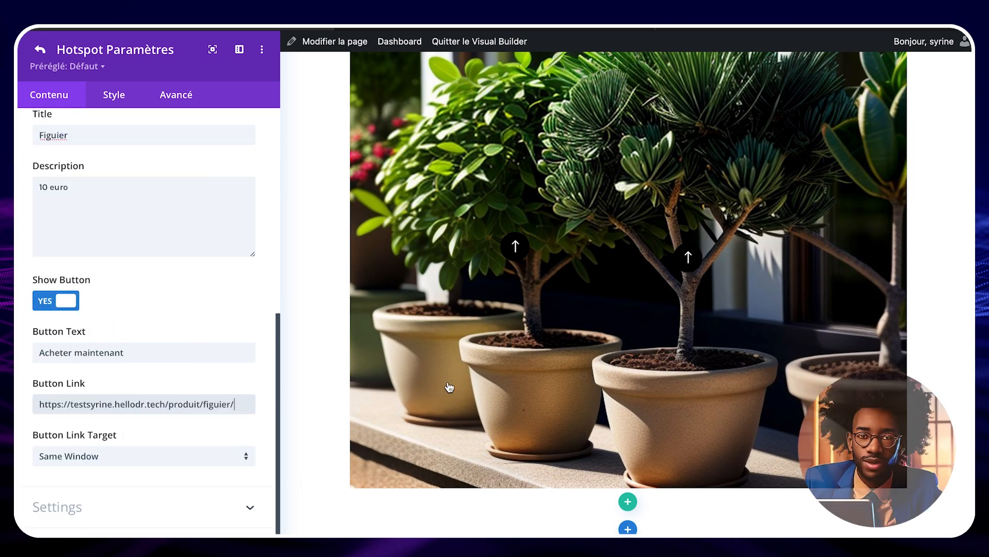
Step: Check the Figuier tooltip in the desktop, tablet and phone views, return to the desktop view and save the page
scroll(520, 248, up, 1)
mouse_move(520, 251)
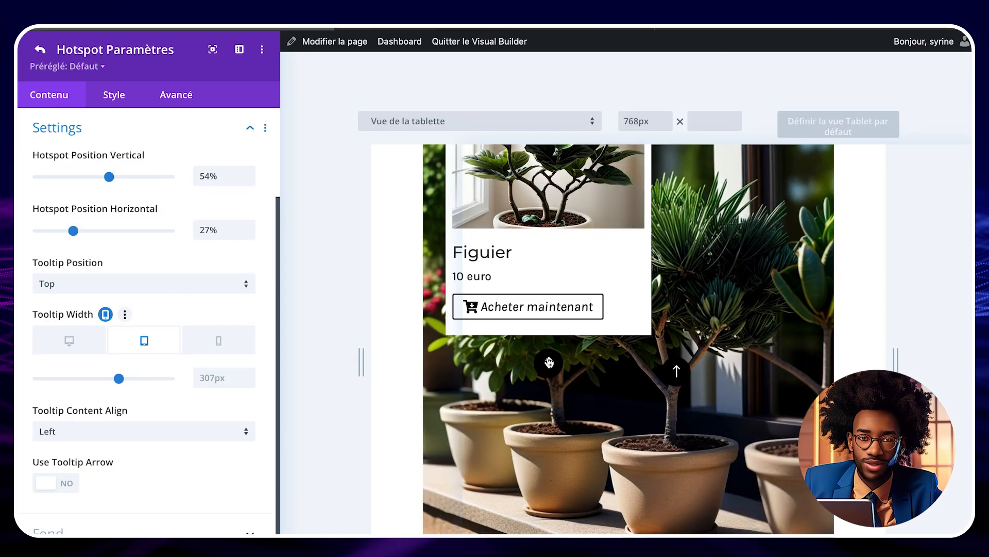
click(229, 346)
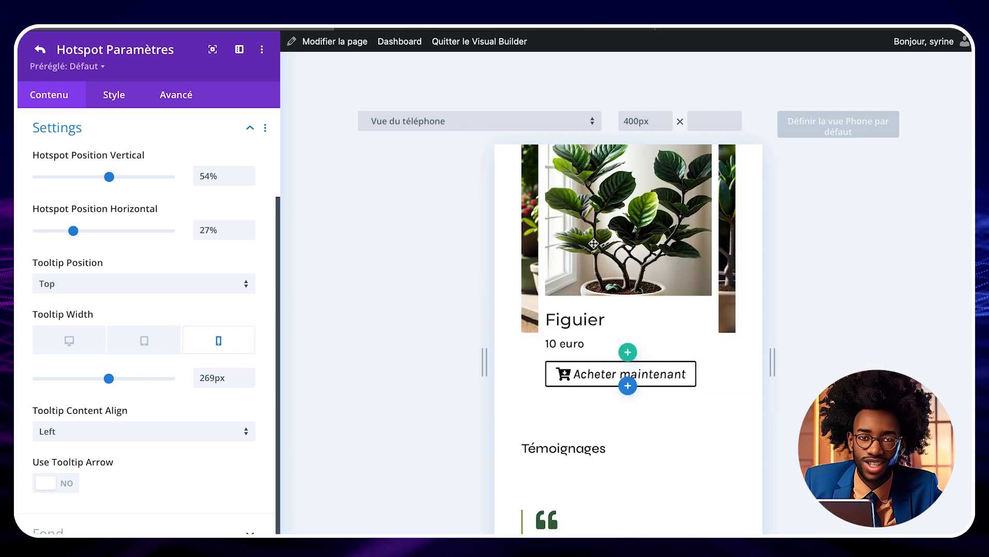
click(72, 343)
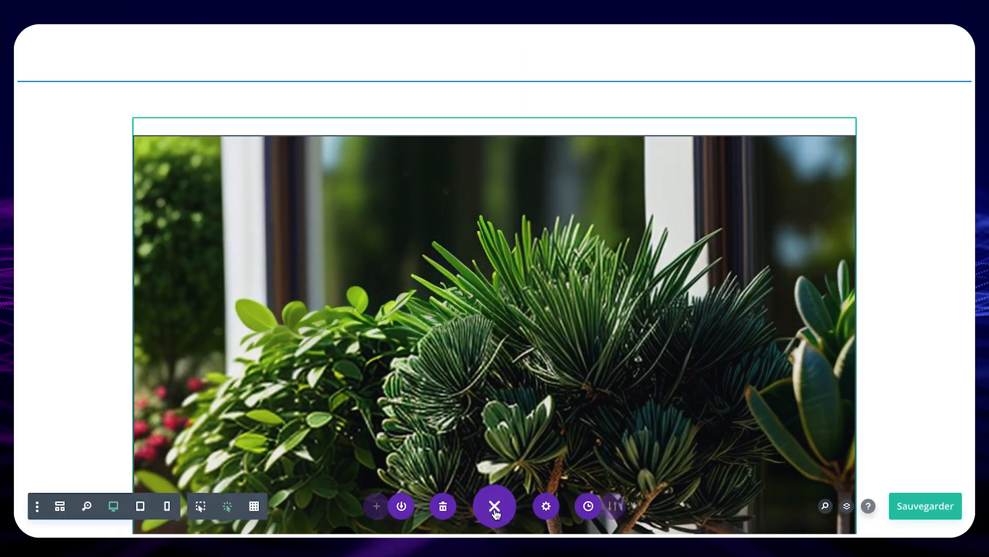
click(917, 506)
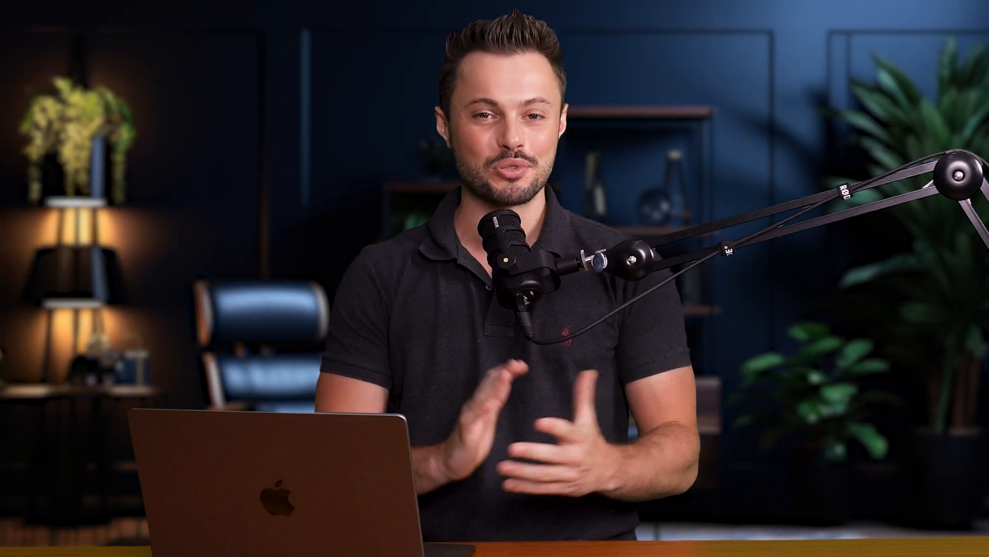